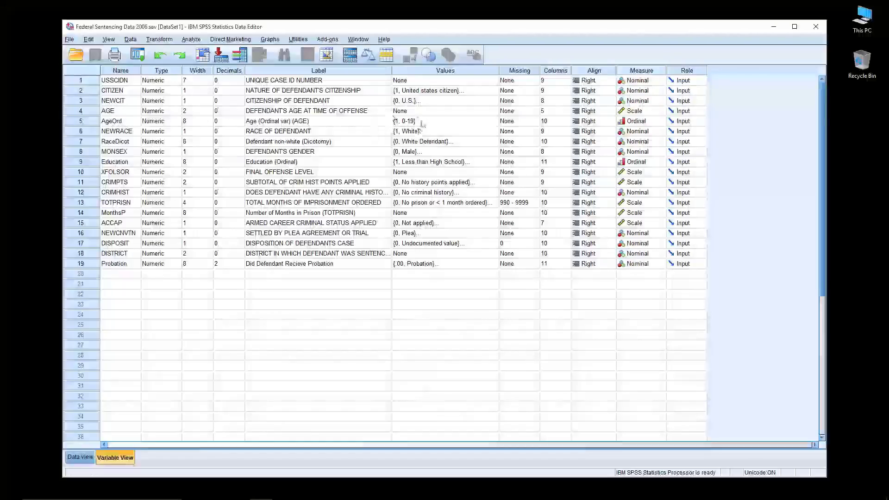
Review the value labels defined for the AgeOrd and MONSEX variables, leaving them unedited.
{"action": "left_click", "coordinate": [495, 121]}
{"action": "left_click", "coordinate": [495, 121]}
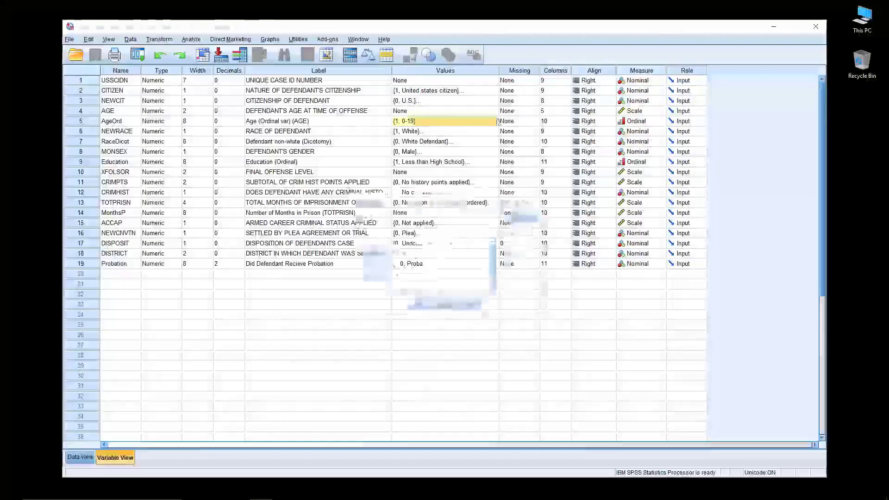
{"action": "left_click", "coordinate": [444, 306]}
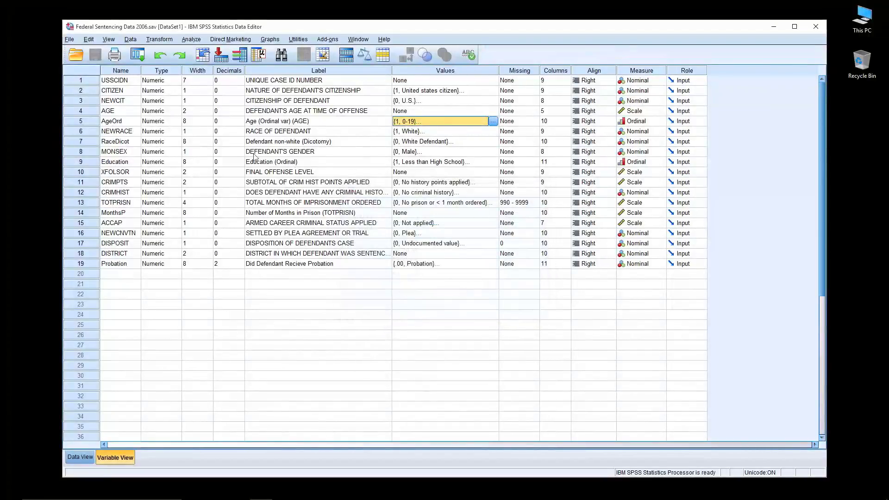
{"action": "left_click", "coordinate": [494, 153]}
{"action": "left_click", "coordinate": [493, 153]}
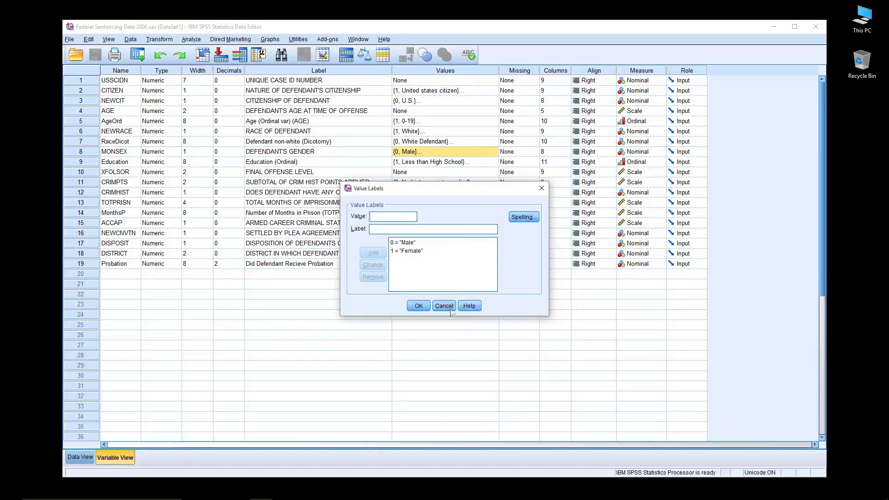
{"action": "left_click", "coordinate": [449, 307]}
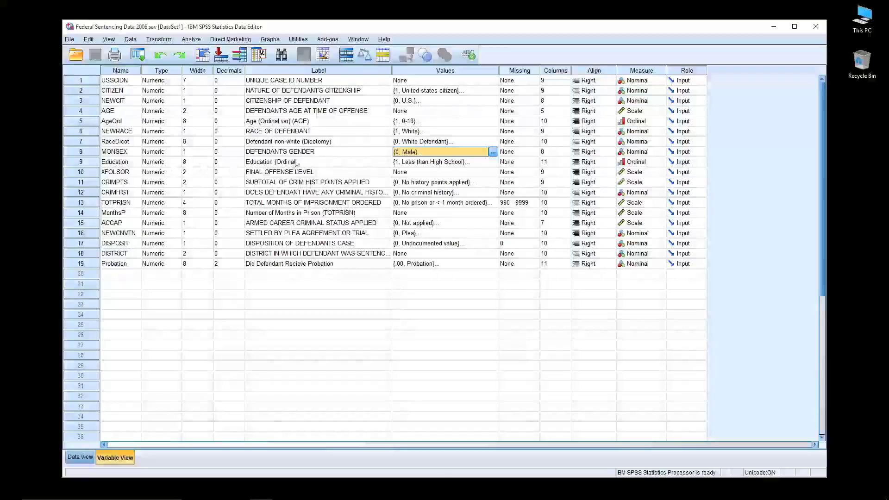
Review the value labels of the Education variable and recheck those of MONSEX, without editing them.
{"action": "left_click", "coordinate": [493, 162]}
{"action": "left_click", "coordinate": [493, 162]}
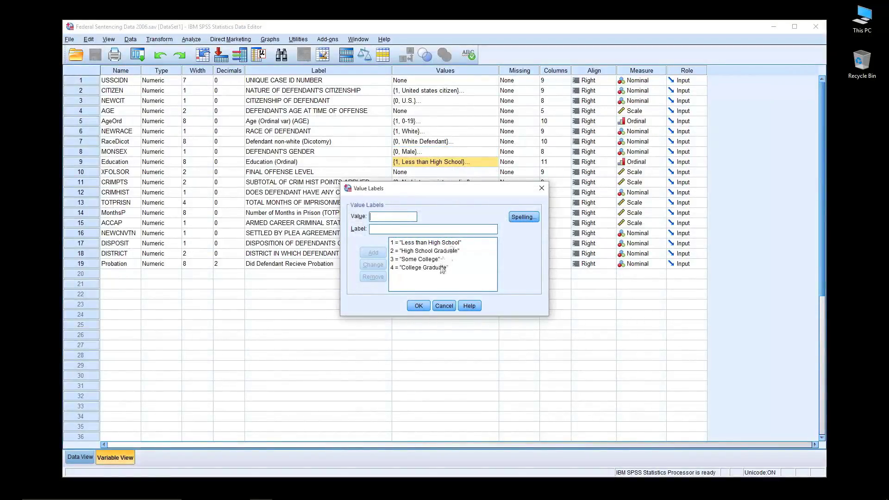
{"action": "left_click", "coordinate": [450, 307]}
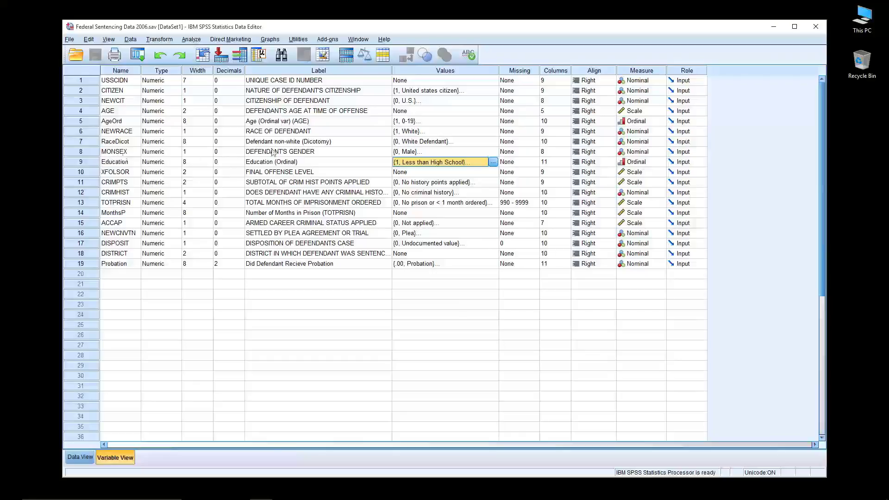
{"action": "left_click", "coordinate": [496, 152]}
{"action": "left_click", "coordinate": [493, 152]}
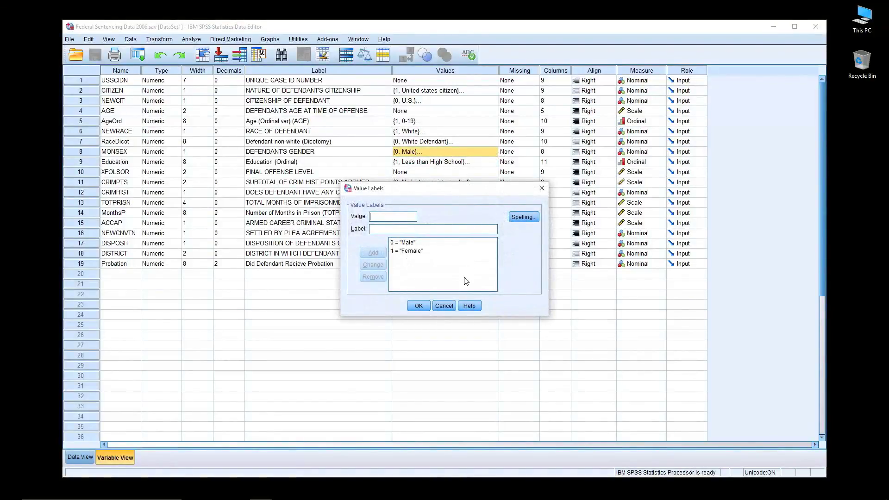
{"action": "left_click", "coordinate": [454, 306]}
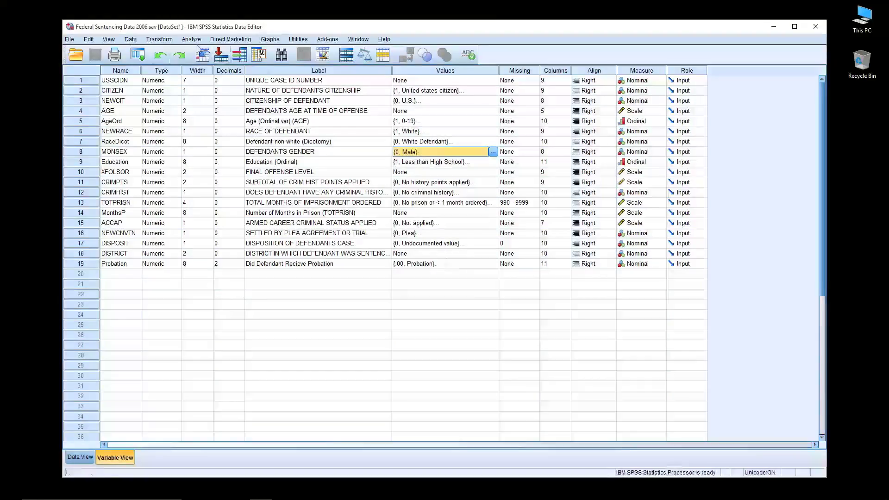
Start a Frequencies analysis and select the Defendant's Gender variable in the list of available variables.
{"action": "left_click", "coordinate": [192, 40]}
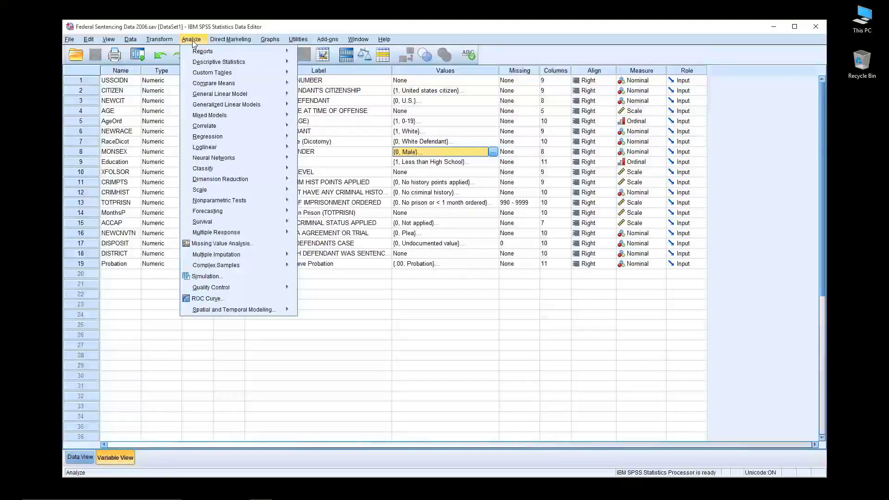
{"action": "mouse_move", "coordinate": [161, 42]}
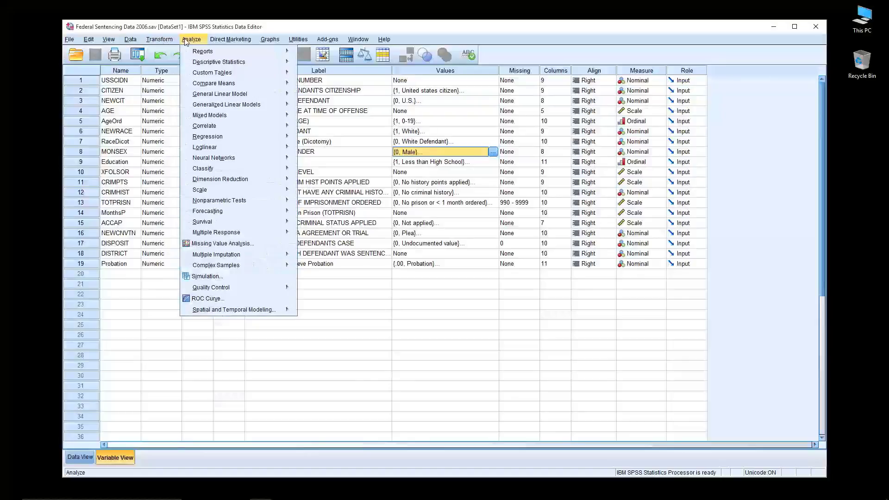
{"action": "mouse_move", "coordinate": [207, 64]}
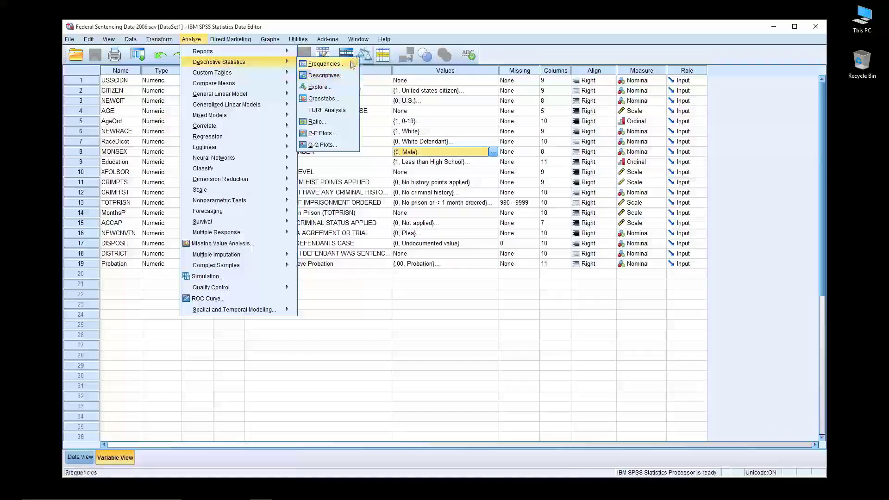
{"action": "left_click", "coordinate": [324, 64]}
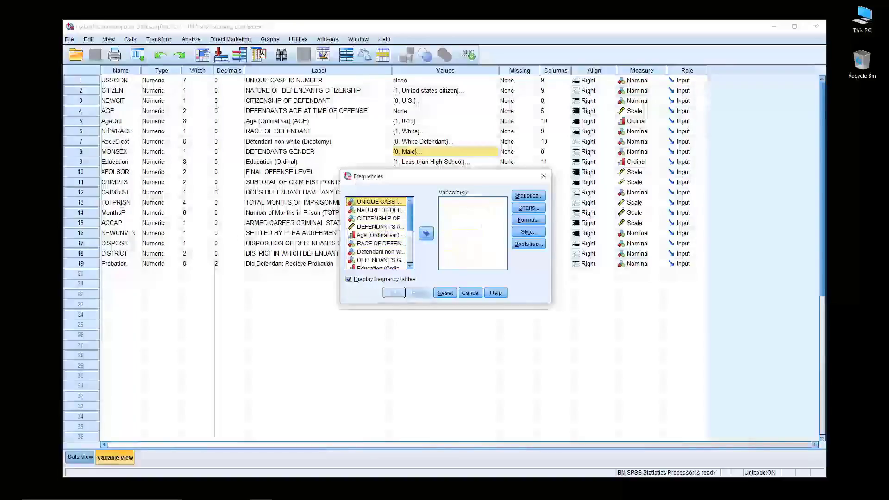
{"action": "left_click_drag", "start_coordinate": [412, 227], "coordinate": [414, 234]}
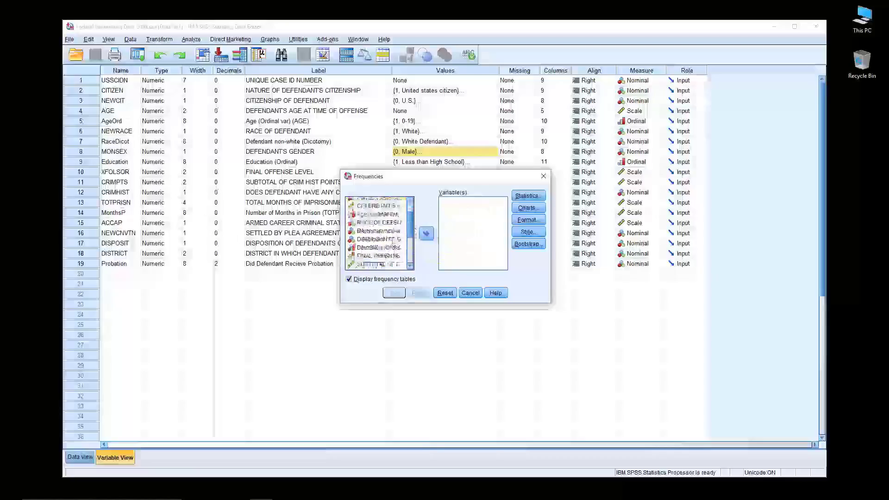
{"action": "left_click", "coordinate": [392, 239]}
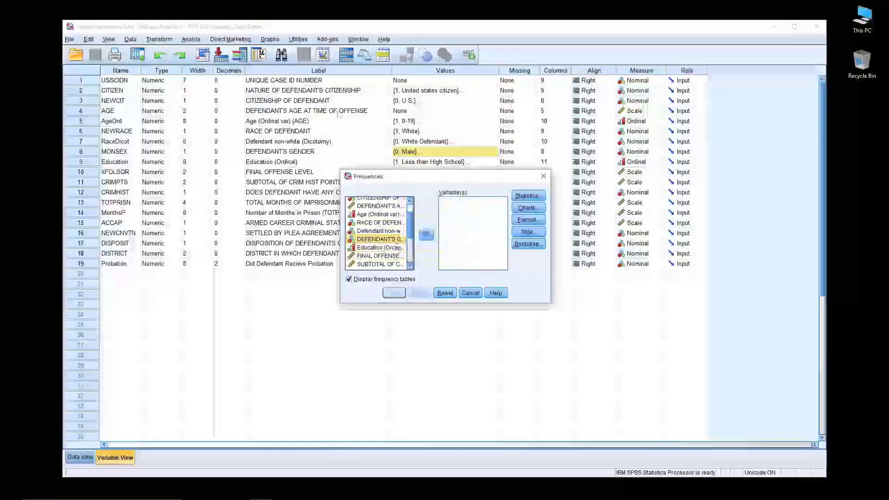
Check the general options for how variable lists display labels or names, and leave them without applying changes.
{"action": "left_click", "coordinate": [88, 40]}
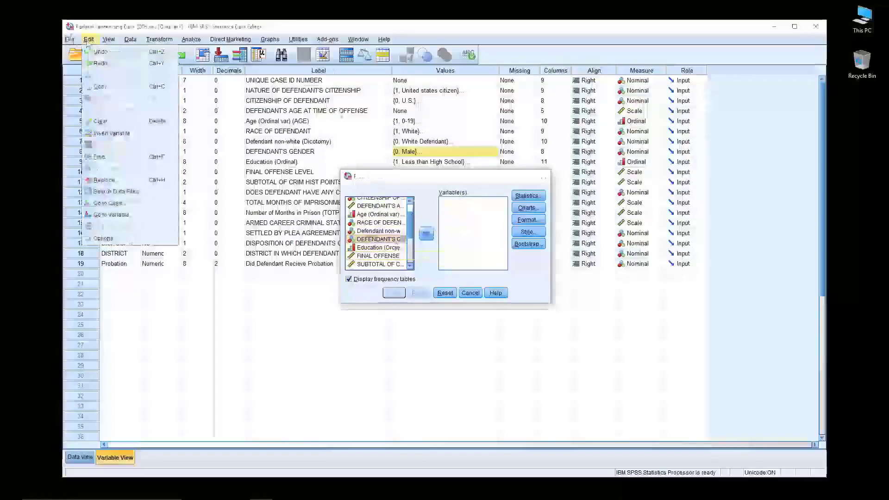
{"action": "left_click", "coordinate": [111, 239]}
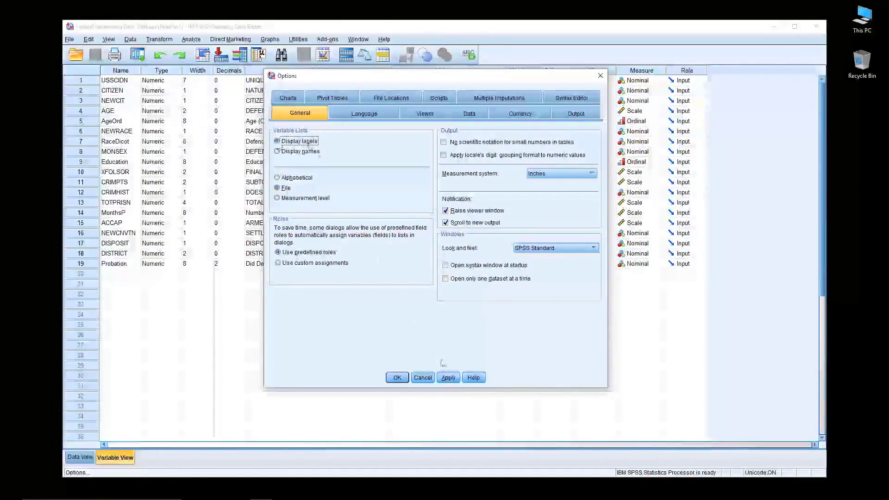
{"action": "left_click", "coordinate": [429, 379]}
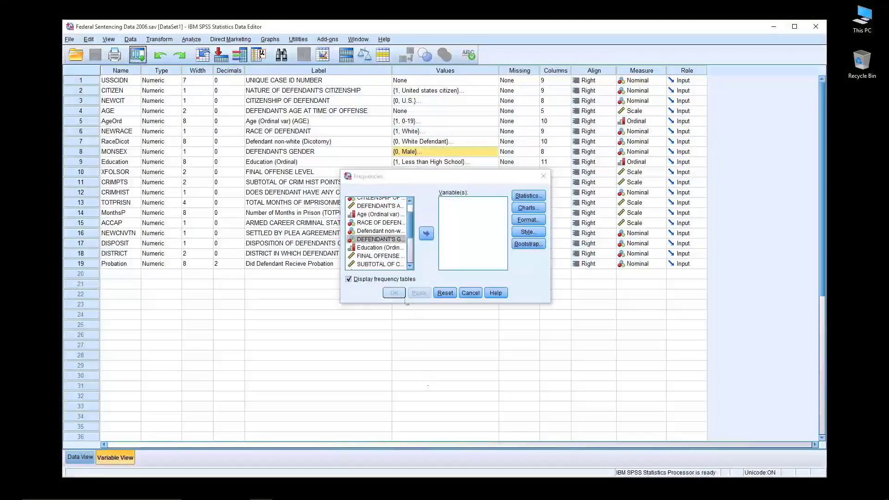
Run Frequencies with a frequency table for Defendant's Gender only, taking Race of Defendant back out of the analysis variables.
{"action": "left_click", "coordinate": [389, 241]}
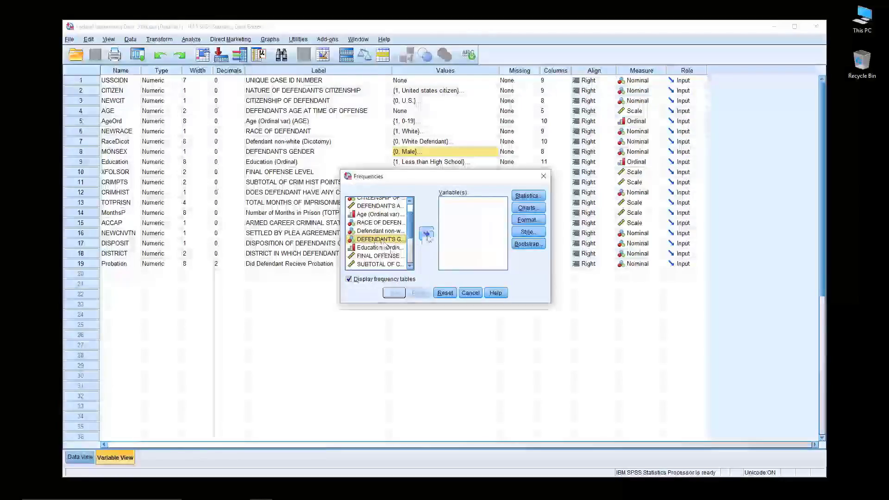
{"action": "left_click", "coordinate": [427, 235]}
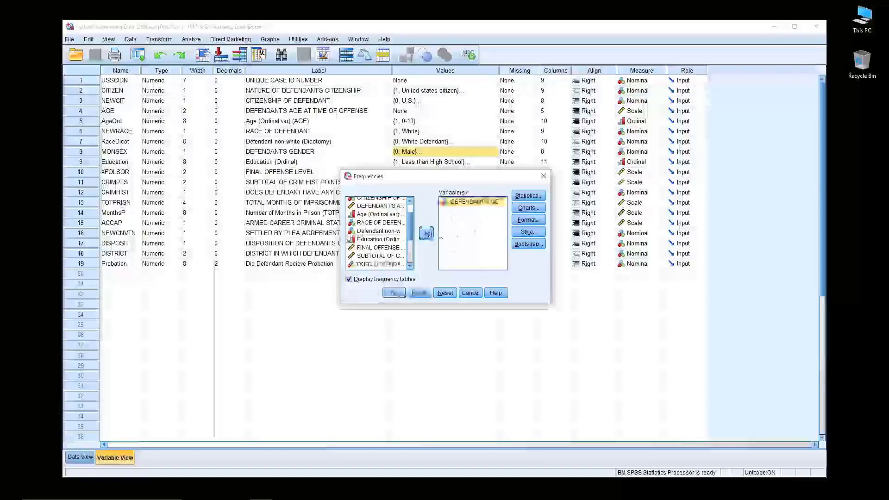
{"action": "left_click_drag", "start_coordinate": [379, 222], "coordinate": [462, 216]}
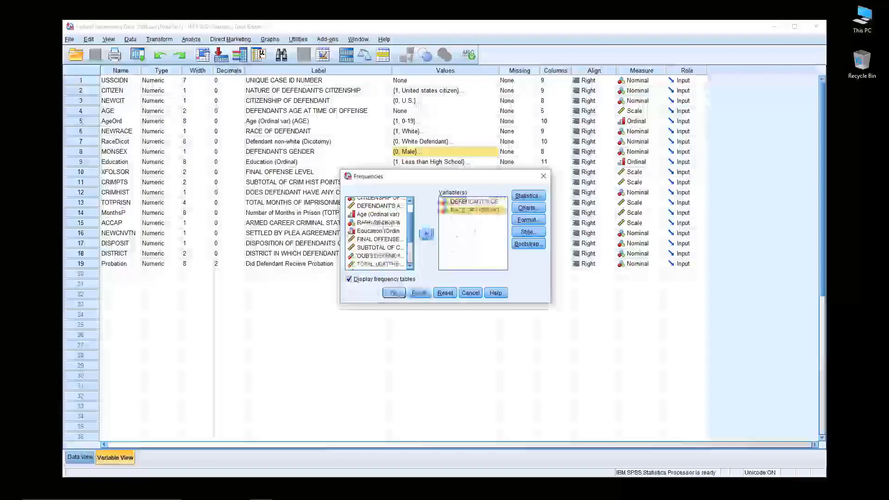
{"action": "double_click", "coordinate": [460, 210]}
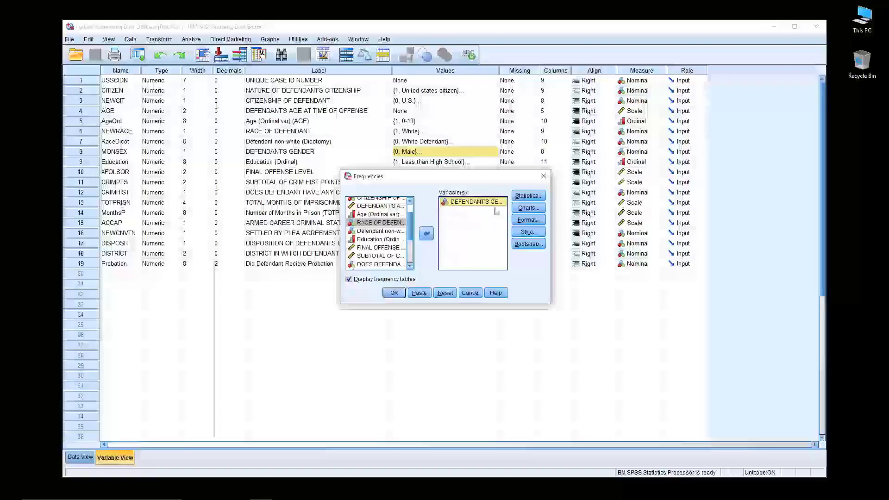
{"action": "left_click", "coordinate": [395, 294]}
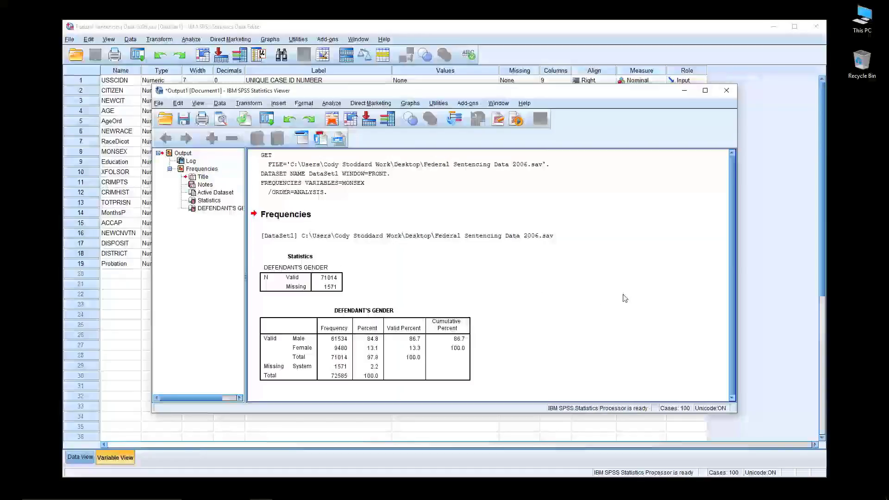
Examine the Defendant's Gender frequency table and close its output without saving.
{"action": "left_click", "coordinate": [326, 285]}
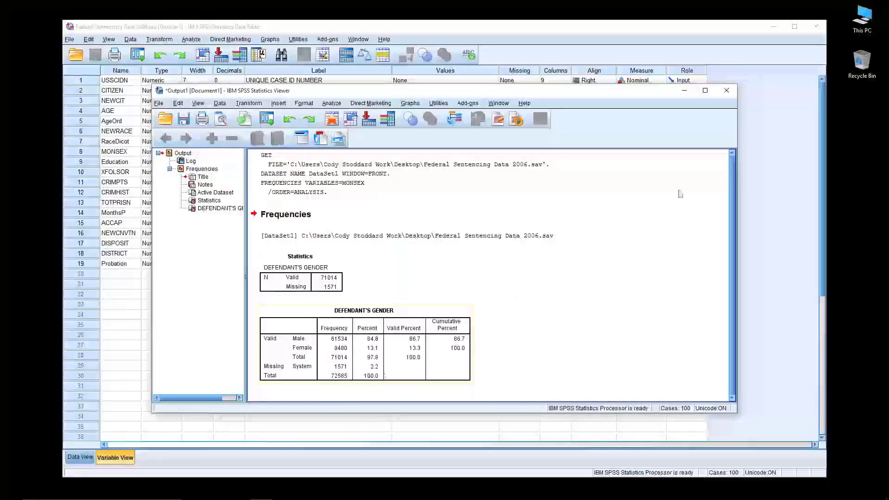
{"action": "left_click", "coordinate": [725, 91]}
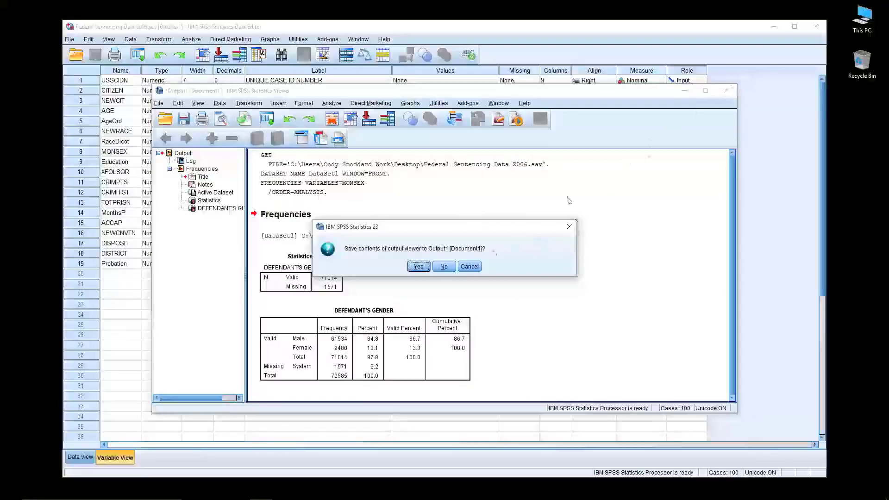
{"action": "left_click", "coordinate": [443, 267]}
Reopen the Frequencies analysis and remove Defendant's Gender from the analysis variables.
{"action": "left_click", "coordinate": [194, 40]}
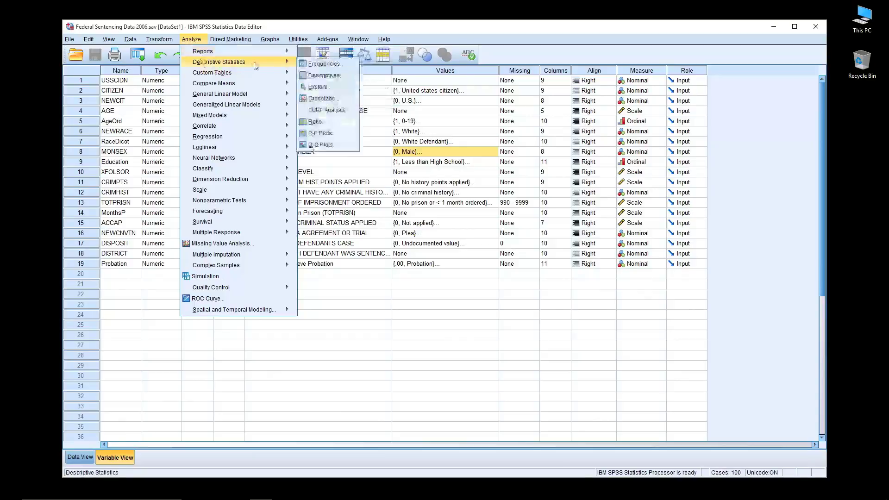
{"action": "left_click", "coordinate": [323, 64]}
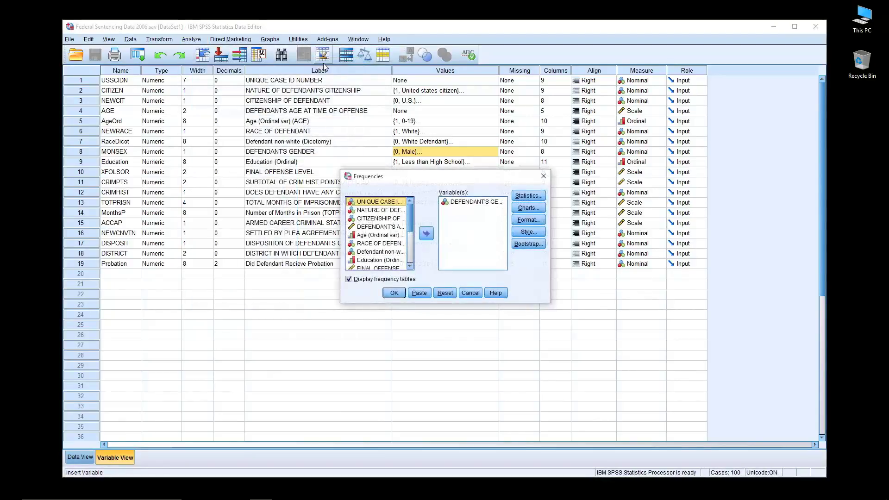
{"action": "left_click", "coordinate": [473, 204]}
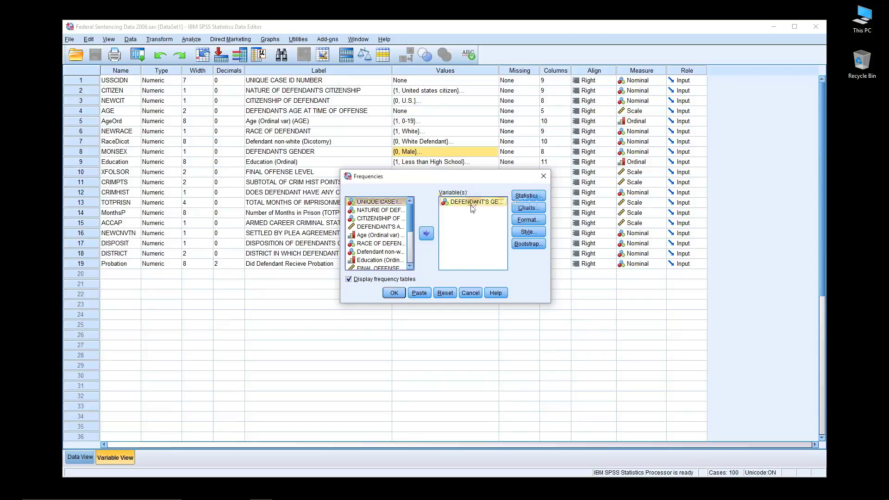
{"action": "left_click", "coordinate": [475, 205]}
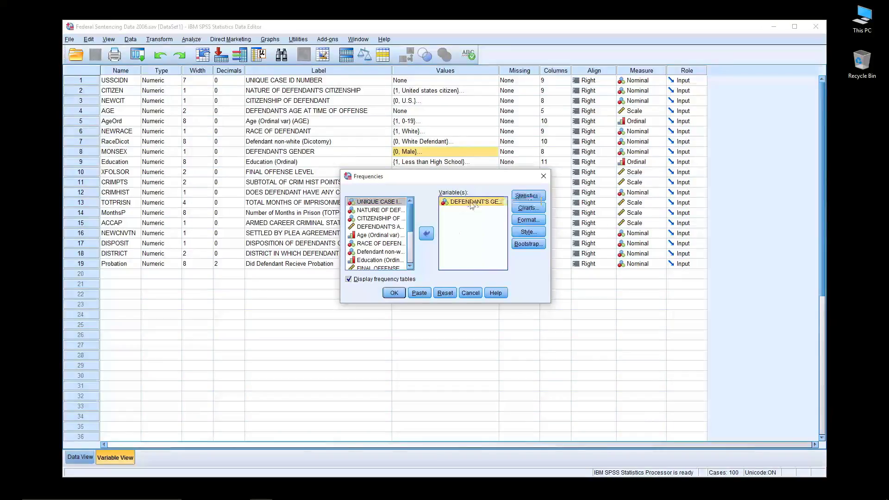
{"action": "double_click", "coordinate": [474, 205]}
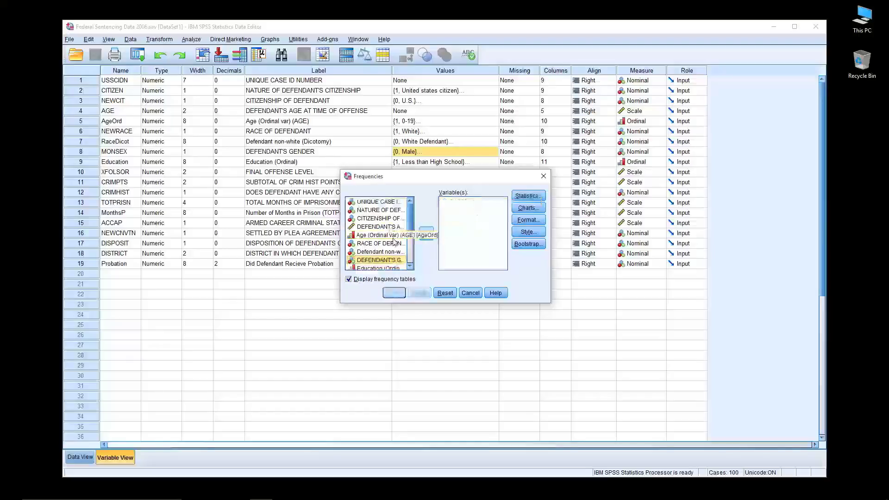
Add Education (Ordinal) to the analysis variables and run its frequency table.
{"action": "scroll", "coordinate": [393, 237], "scroll_direction": "down", "scroll_amount": 1}
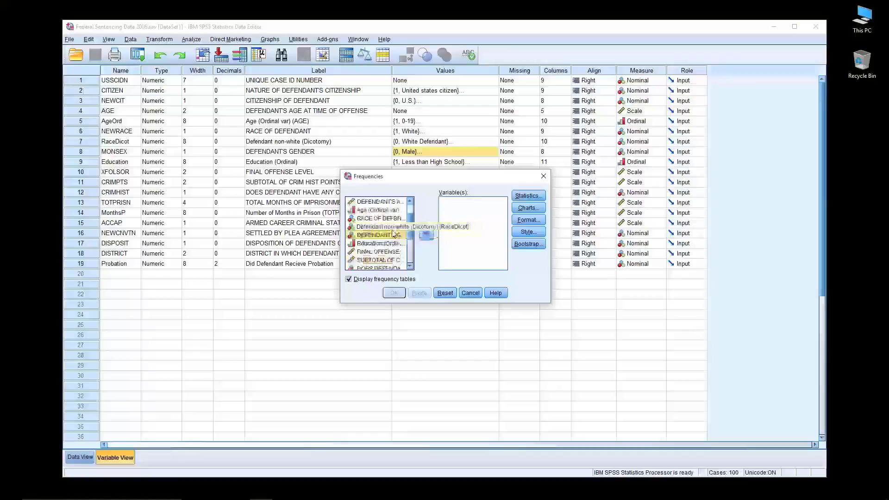
{"action": "left_click", "coordinate": [389, 244]}
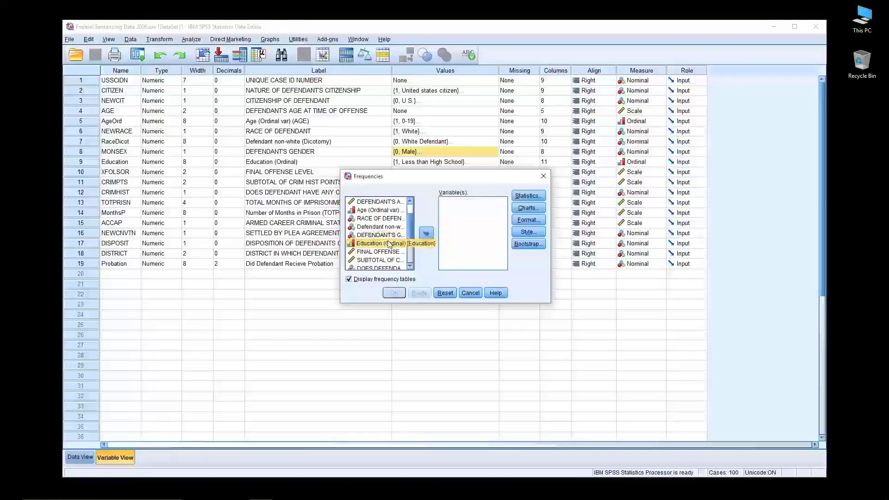
{"action": "left_click", "coordinate": [426, 234]}
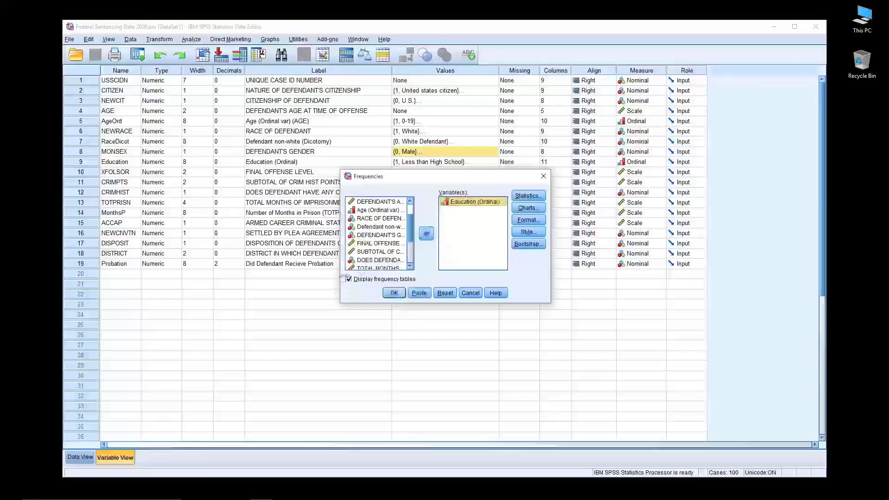
{"action": "left_click", "coordinate": [394, 294]}
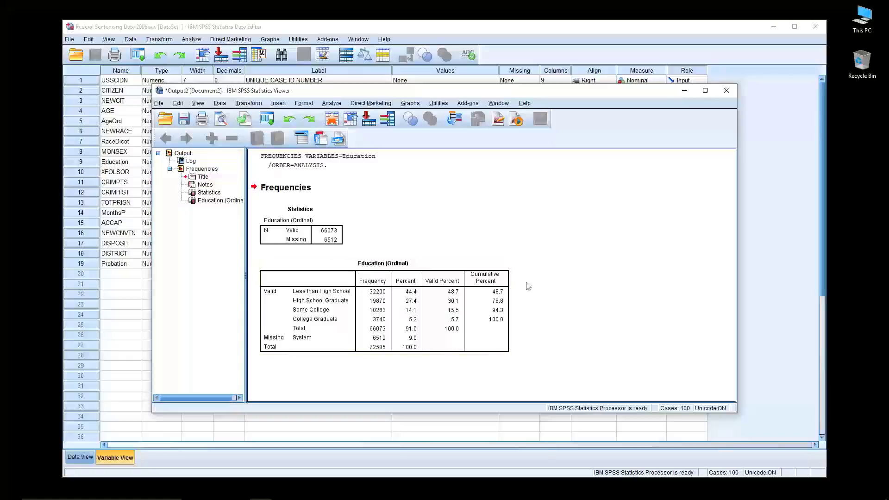
Examine the Education (Ordinal) frequency table and close its output without saving.
{"action": "left_click", "coordinate": [418, 306]}
{"action": "left_click", "coordinate": [727, 91]}
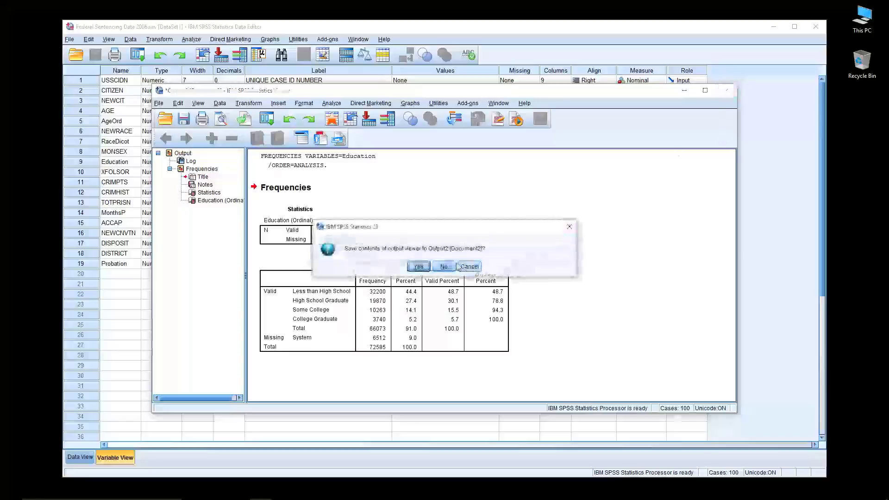
{"action": "left_click", "coordinate": [468, 266]}
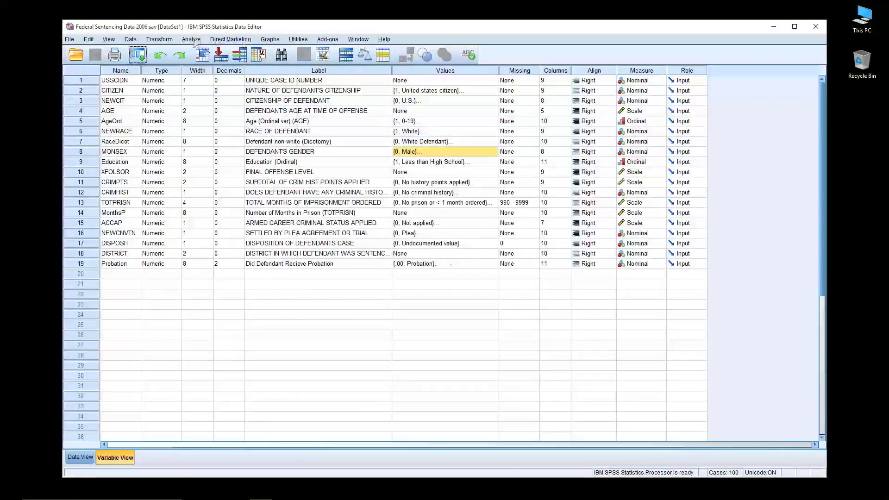
Run a Frequencies analysis with a frequency table for Number of Months in Prison (TOTPRISN).
{"action": "left_click", "coordinate": [192, 39]}
{"action": "mouse_move", "coordinate": [221, 64]}
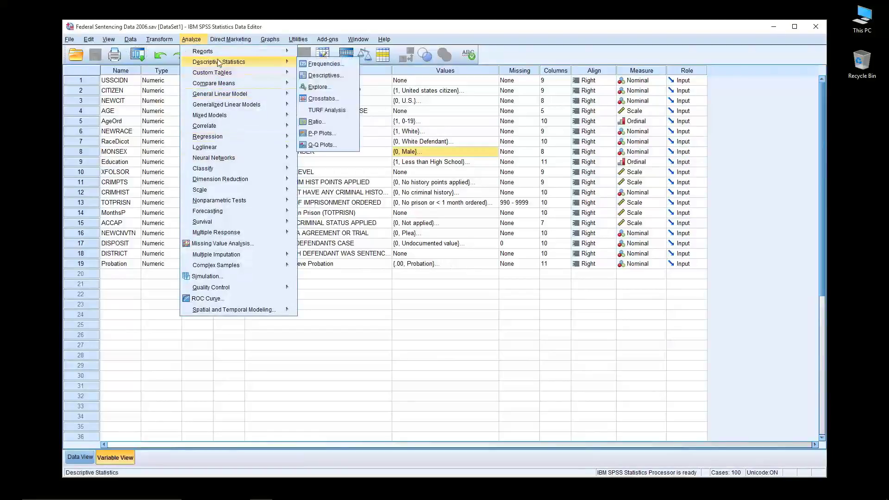
{"action": "left_click", "coordinate": [330, 64]}
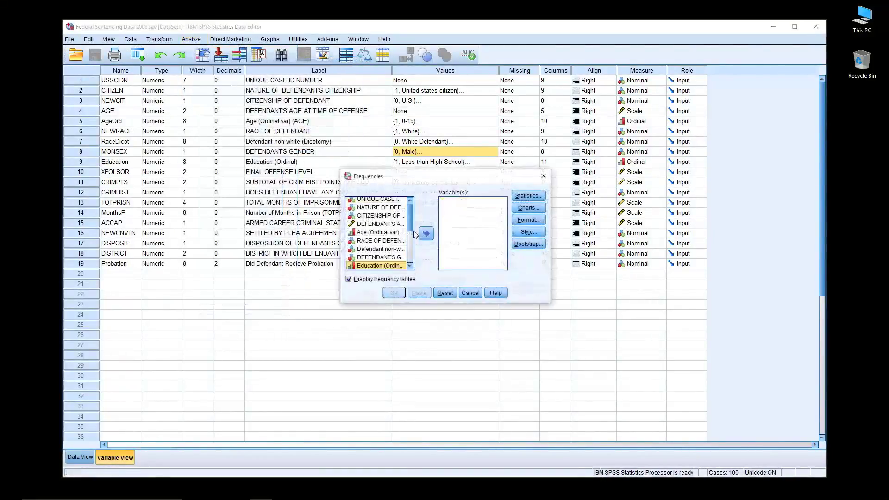
{"action": "left_click_drag", "start_coordinate": [410, 224], "coordinate": [445, 239]}
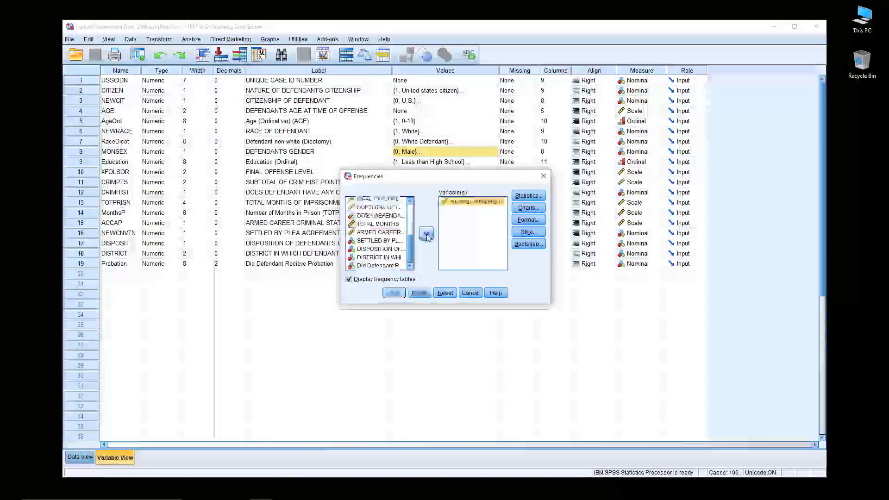
{"action": "left_click", "coordinate": [394, 293]}
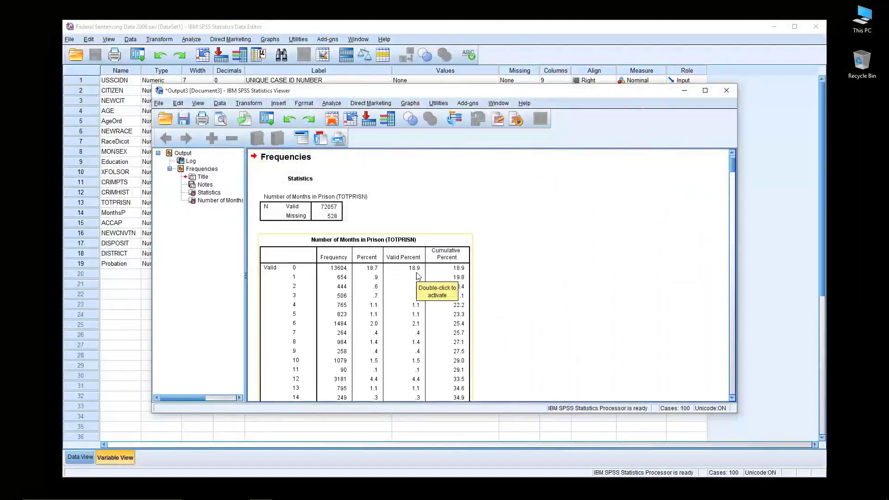
Examine the Number of Months in Prison frequency table, comparing frequencies and cumulative percents from 0 months through the longer sentences.
{"action": "left_click", "coordinate": [563, 267]}
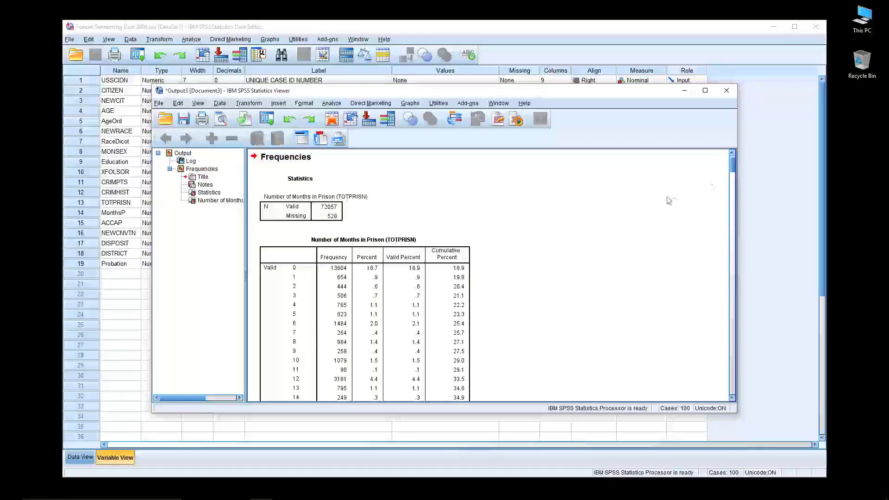
{"action": "scroll", "coordinate": [626, 213], "scroll_direction": "down", "scroll_amount": 4}
{"action": "scroll", "coordinate": [626, 212], "scroll_direction": "up", "scroll_amount": 2}
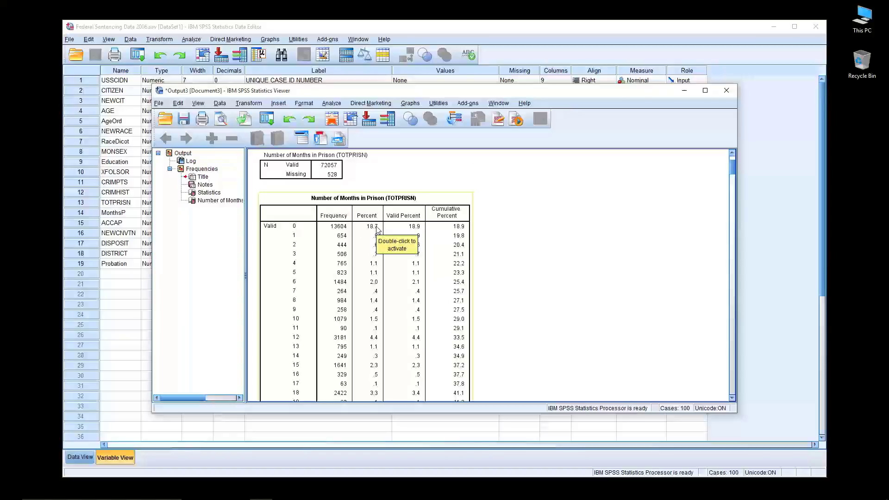
{"action": "left_click", "coordinate": [525, 244]}
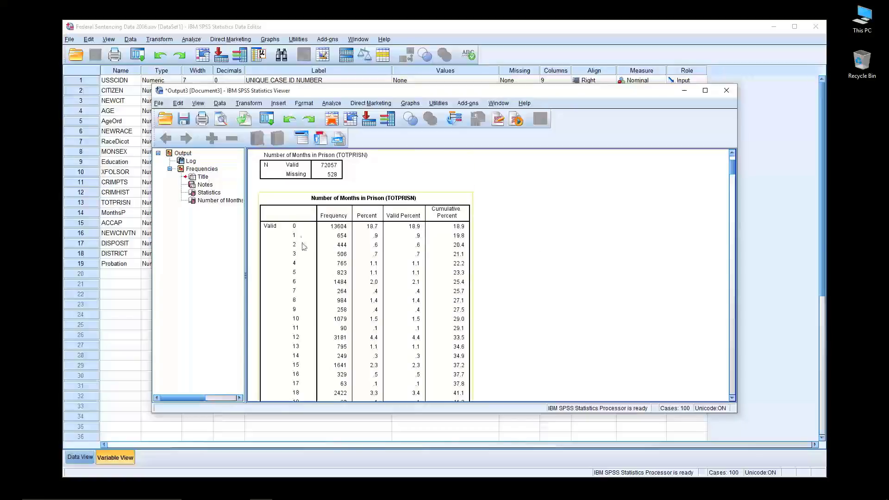
{"action": "scroll", "coordinate": [304, 269], "scroll_direction": "down", "scroll_amount": 1}
{"action": "scroll", "coordinate": [380, 280], "scroll_direction": "down", "scroll_amount": 8}
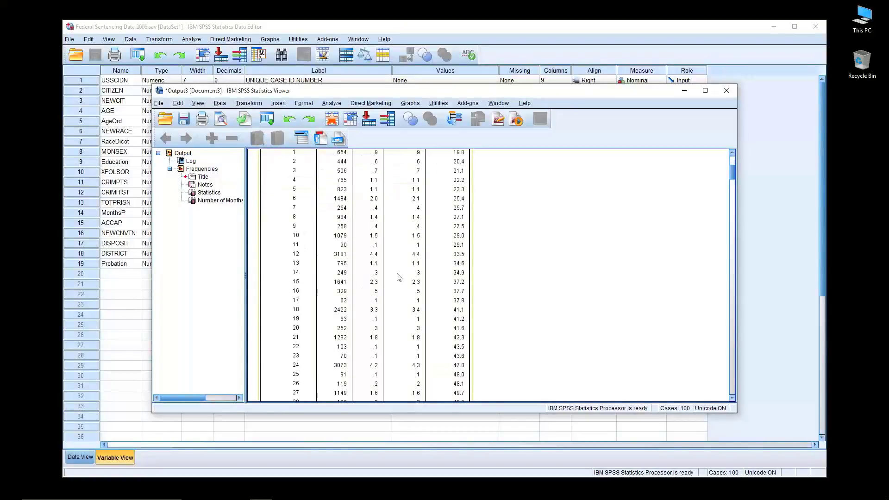
{"action": "scroll", "coordinate": [333, 252], "scroll_direction": "down", "scroll_amount": 2}
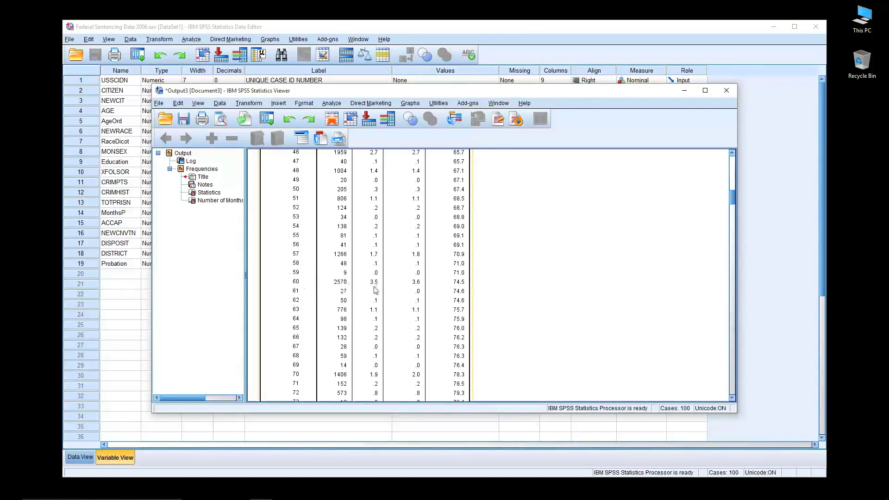
{"action": "scroll", "coordinate": [320, 393], "scroll_direction": "down", "scroll_amount": 2}
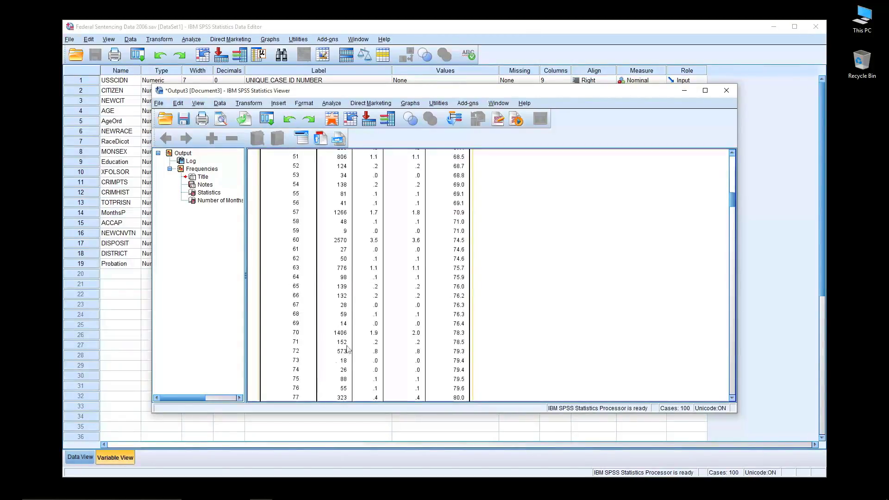
{"action": "scroll", "coordinate": [343, 325], "scroll_direction": "down", "scroll_amount": 7}
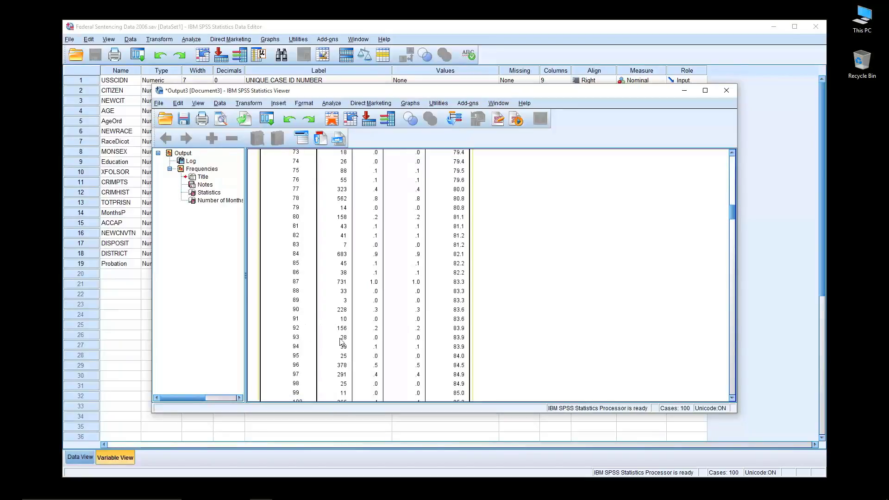
{"action": "scroll", "coordinate": [454, 309], "scroll_direction": "down", "scroll_amount": 15}
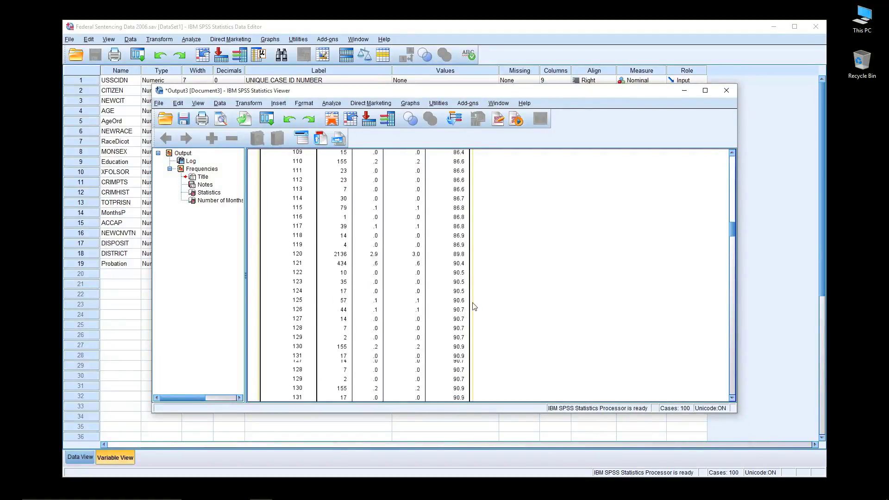
{"action": "scroll", "coordinate": [457, 308], "scroll_direction": "up", "scroll_amount": 2}
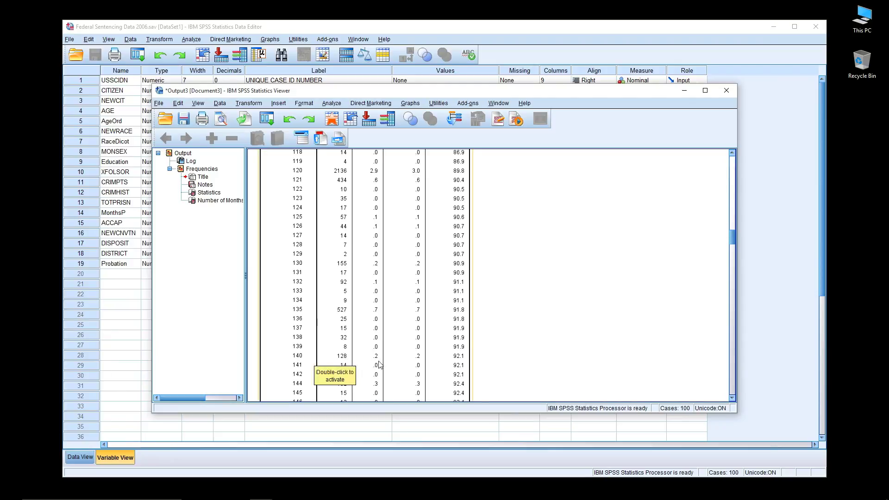
{"action": "scroll", "coordinate": [526, 327], "scroll_direction": "down", "scroll_amount": 6}
{"action": "scroll", "coordinate": [525, 326], "scroll_direction": "down", "scroll_amount": 12}
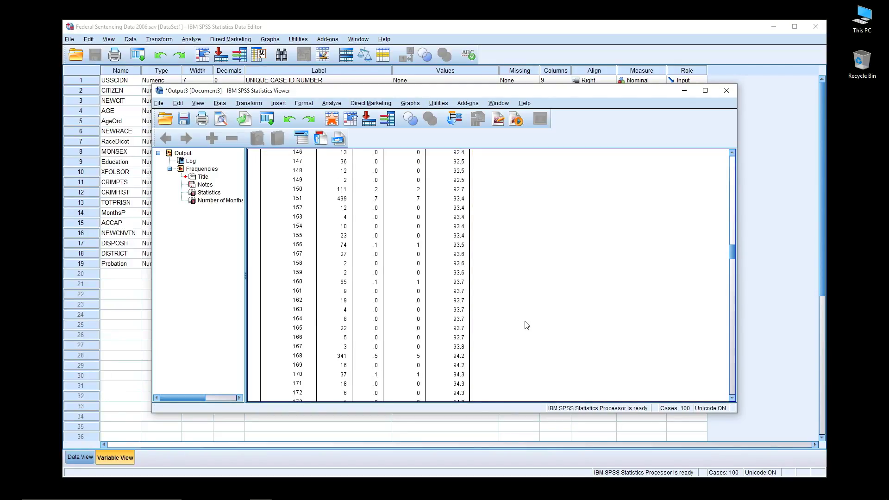
Examine the longest sentences and the total and missing rows at the end of the months-in-prison table.
{"action": "left_click_drag", "start_coordinate": [732, 264], "coordinate": [730, 284]}
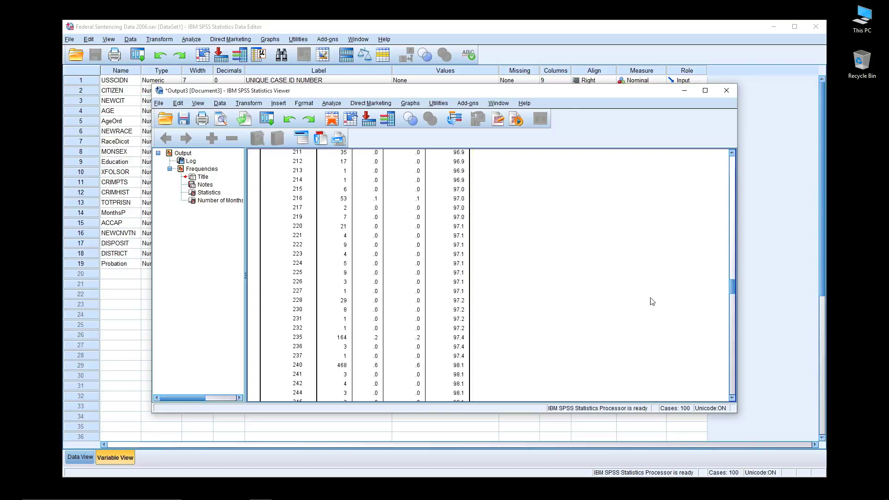
{"action": "left_click_drag", "start_coordinate": [734, 290], "coordinate": [734, 393]}
{"action": "left_click", "coordinate": [300, 368]}
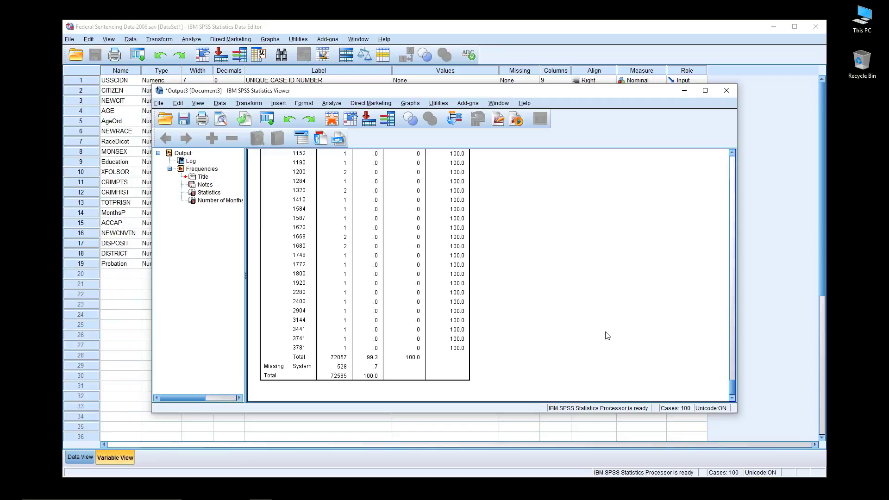
{"action": "left_click", "coordinate": [426, 354]}
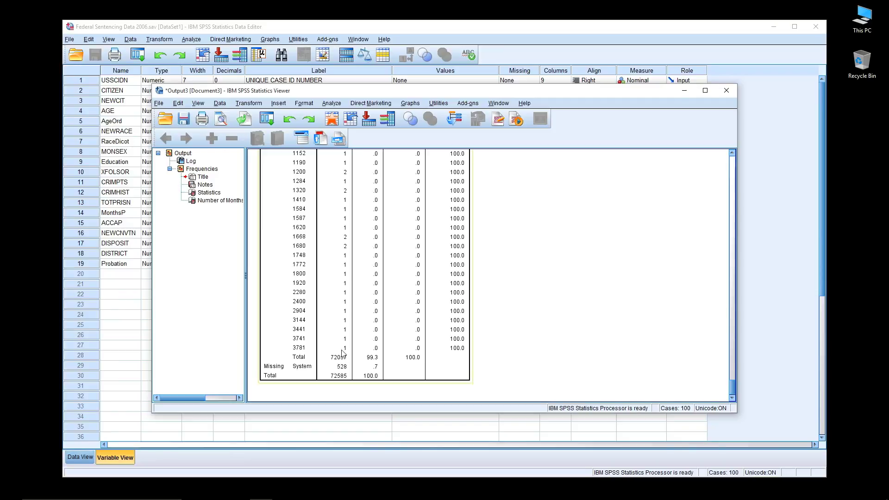
{"action": "left_click", "coordinate": [592, 349]}
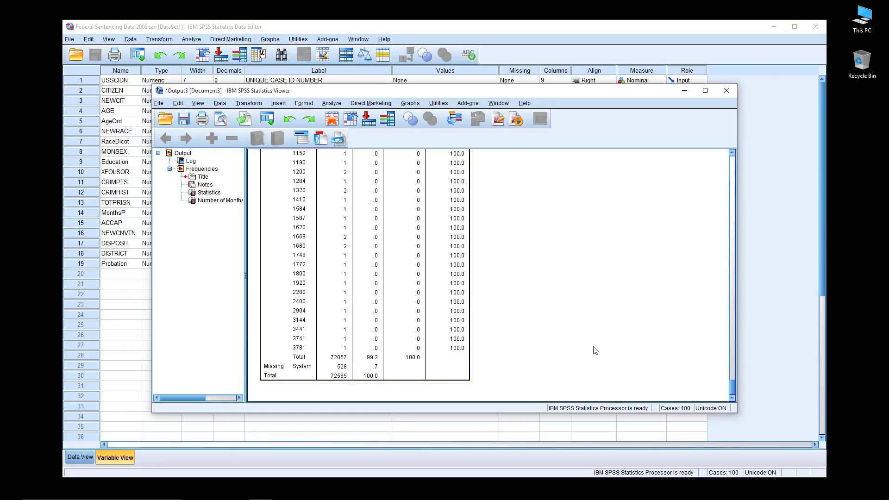
{"action": "left_click", "coordinate": [292, 315]}
{"action": "scroll", "coordinate": [633, 352], "scroll_direction": "up", "scroll_amount": 10}
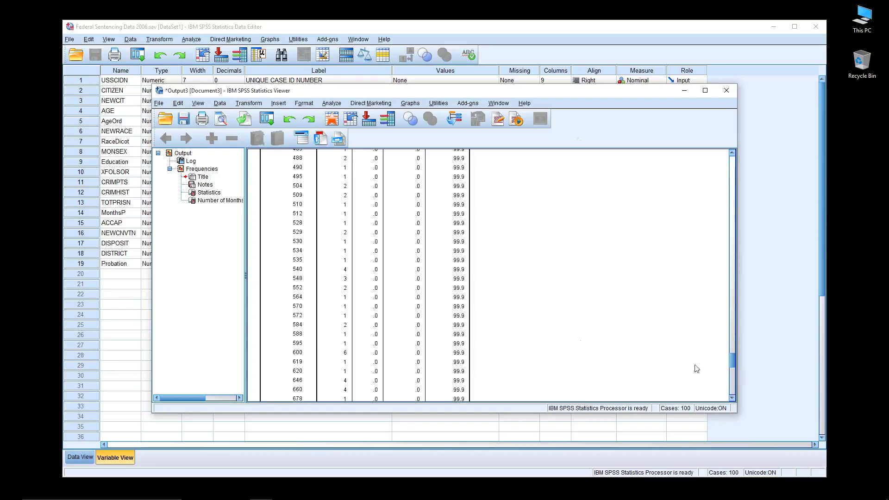
Review the months-in-prison table from its beginning, and close its output without saving.
{"action": "left_click_drag", "start_coordinate": [733, 359], "coordinate": [728, 152]}
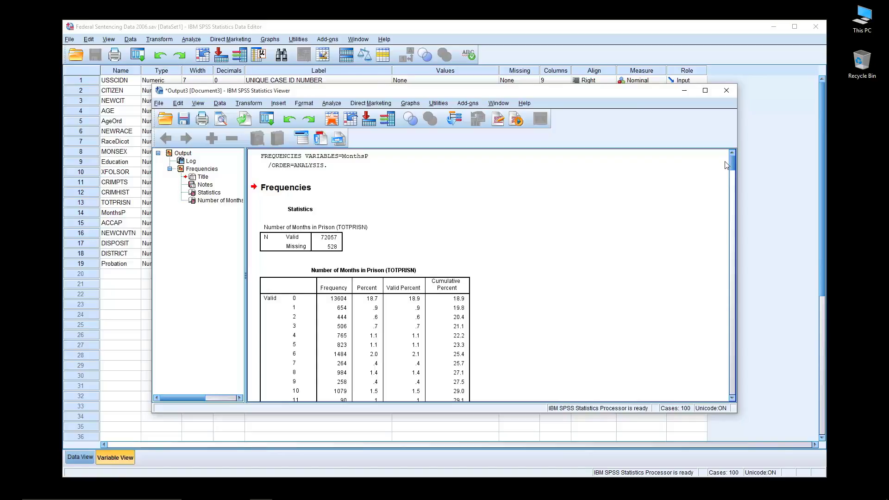
{"action": "left_click_drag", "start_coordinate": [732, 165], "coordinate": [734, 207]}
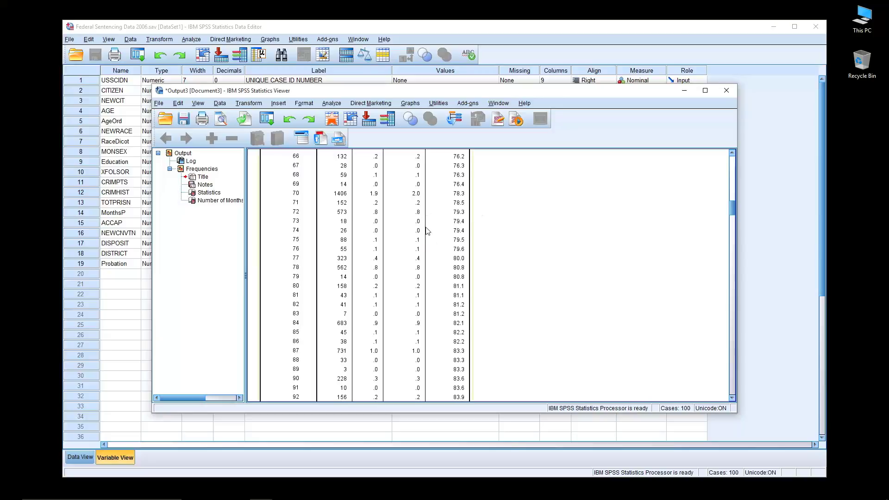
{"action": "scroll", "coordinate": [572, 251], "scroll_direction": "up", "scroll_amount": 6}
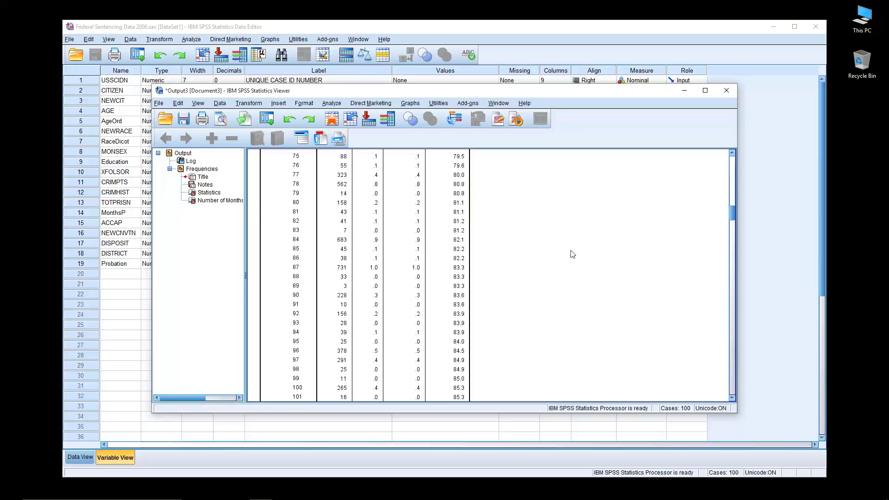
{"action": "left_click", "coordinate": [726, 91]}
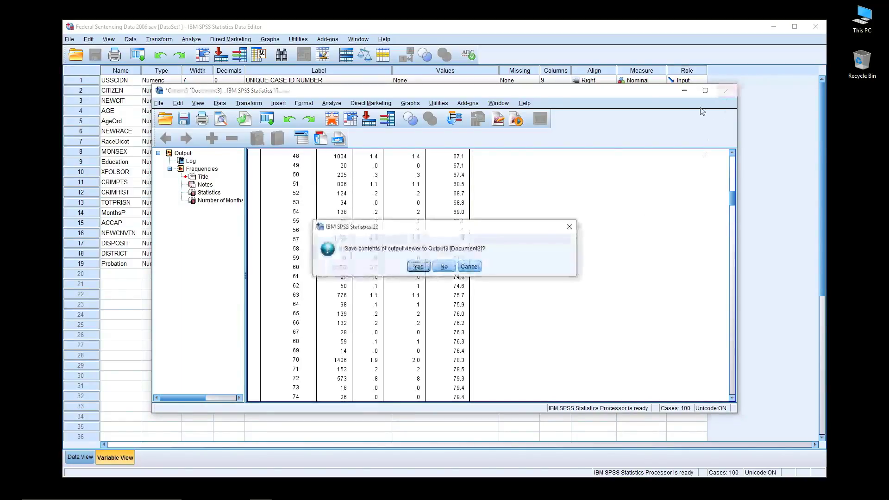
{"action": "left_click", "coordinate": [444, 266]}
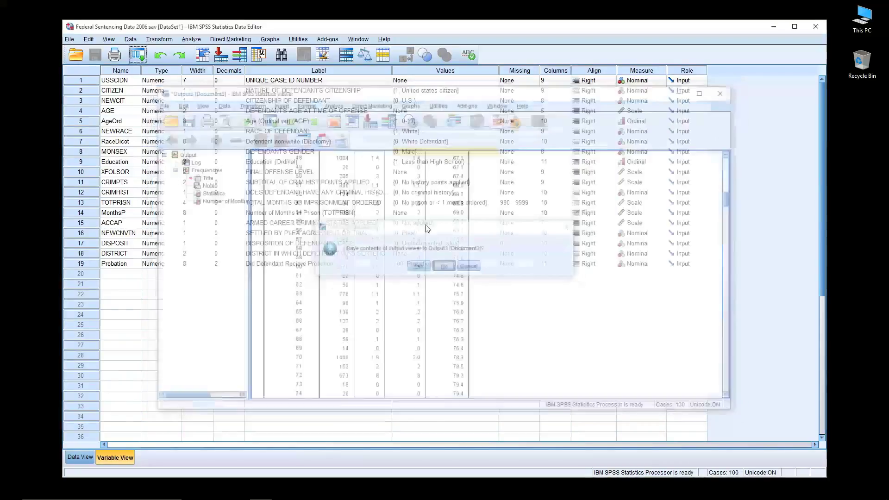
Reopen the Frequencies analysis, keeping Number of Months in Prison as the analysis variable.
{"action": "left_click", "coordinate": [191, 39]}
{"action": "mouse_move", "coordinate": [219, 62]}
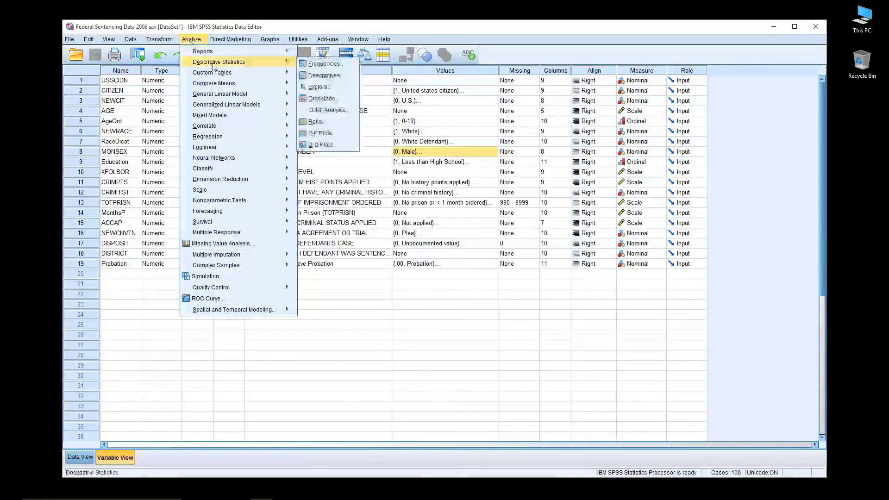
{"action": "left_click", "coordinate": [320, 62]}
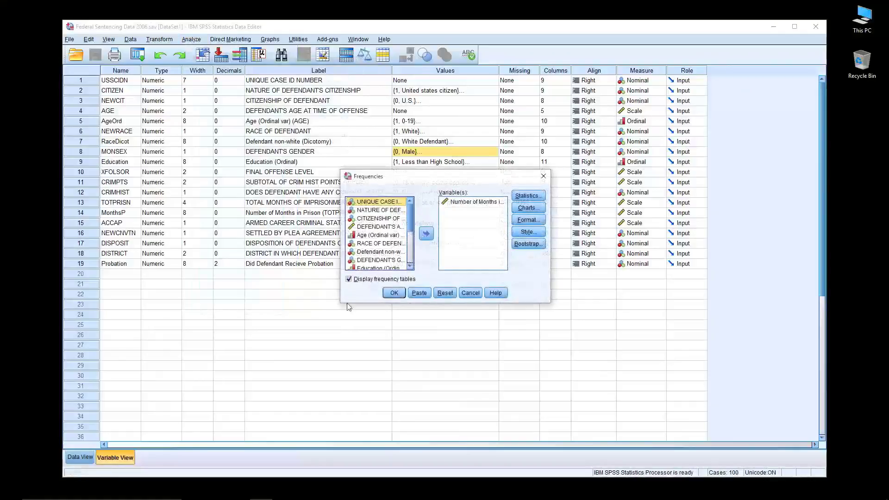
Try switching the display of frequency tables off, and leave it turned on.
{"action": "left_click", "coordinate": [400, 279]}
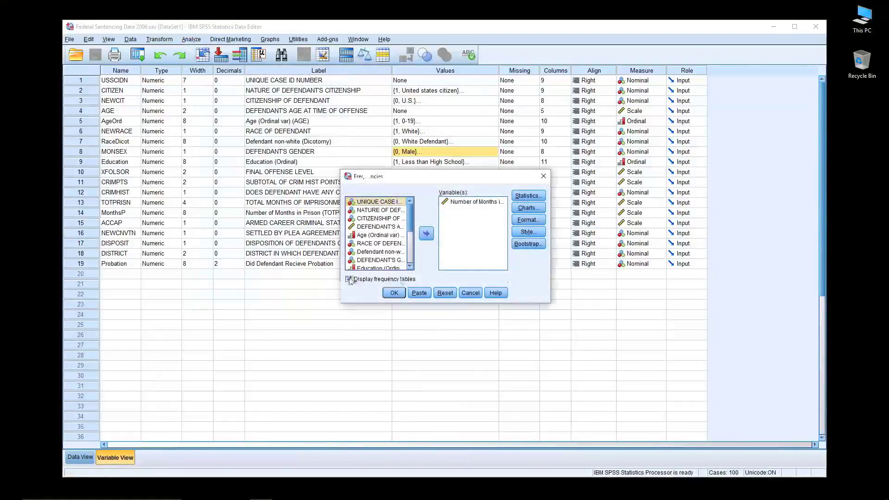
{"action": "left_click", "coordinate": [445, 256]}
{"action": "left_click", "coordinate": [350, 280]}
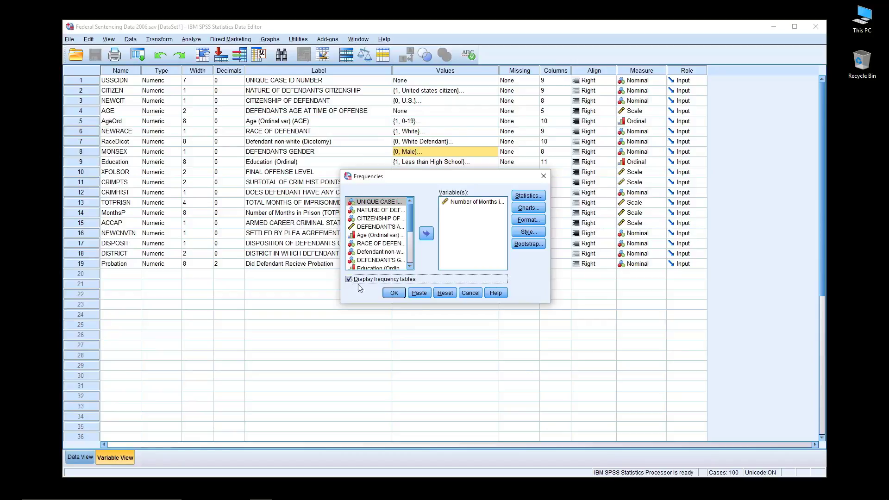
{"action": "left_click", "coordinate": [348, 279]}
{"action": "left_click", "coordinate": [349, 279]}
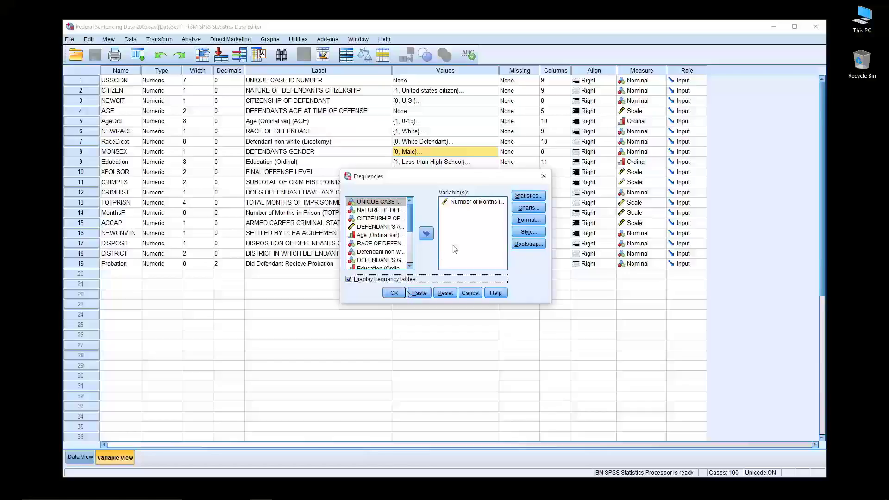
Request the mean, median and mode as central tendency statistics for Number of Months in Prison.
{"action": "left_click", "coordinate": [533, 197]}
{"action": "left_click_drag", "start_coordinate": [517, 158], "coordinate": [371, 158]}
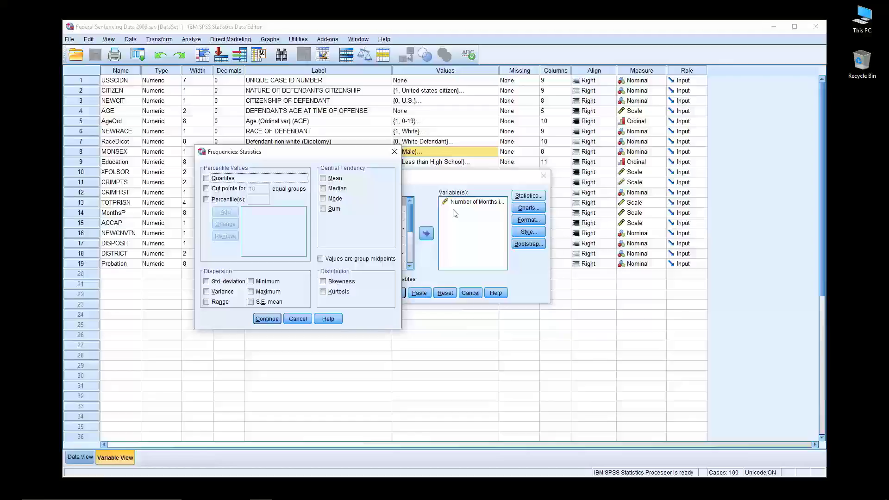
{"action": "left_click", "coordinate": [324, 178]}
{"action": "left_click", "coordinate": [323, 189]}
{"action": "left_click", "coordinate": [324, 199]}
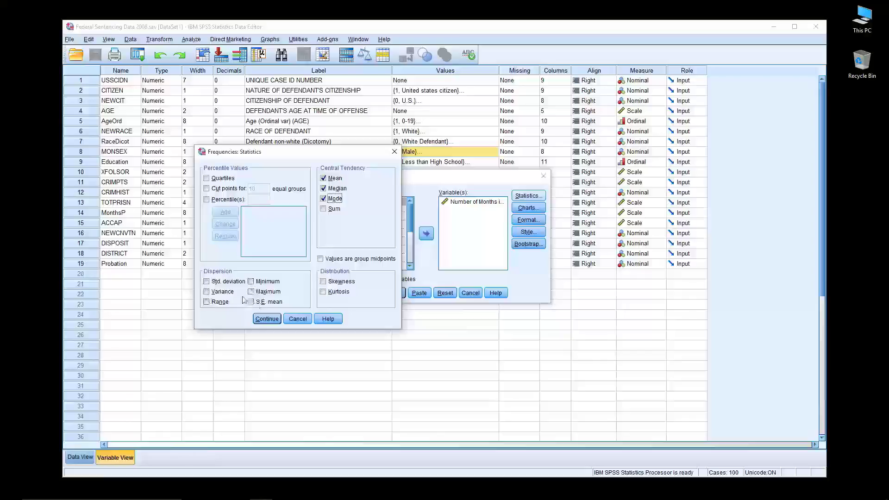
Add the standard deviation, range, minimum and maximum as dispersion statistics and run the Frequencies analysis.
{"action": "left_click", "coordinate": [207, 282]}
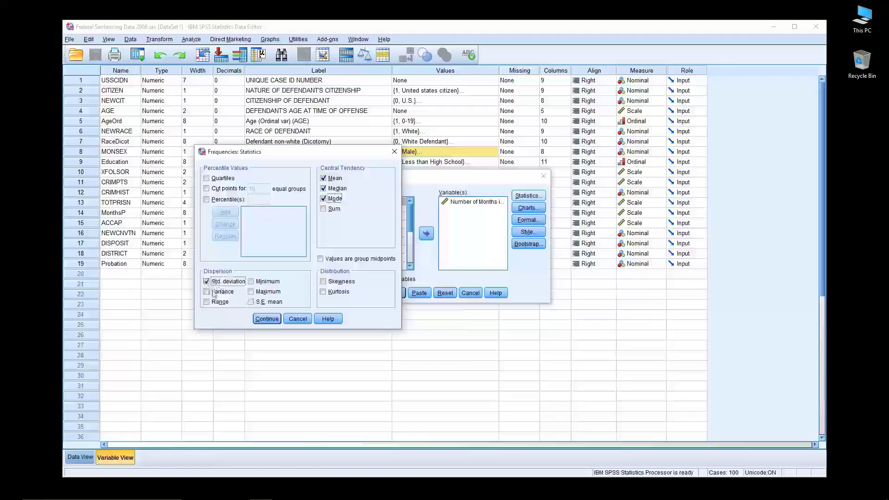
{"action": "left_click", "coordinate": [223, 303]}
{"action": "left_click", "coordinate": [252, 282]}
{"action": "left_click", "coordinate": [251, 291]}
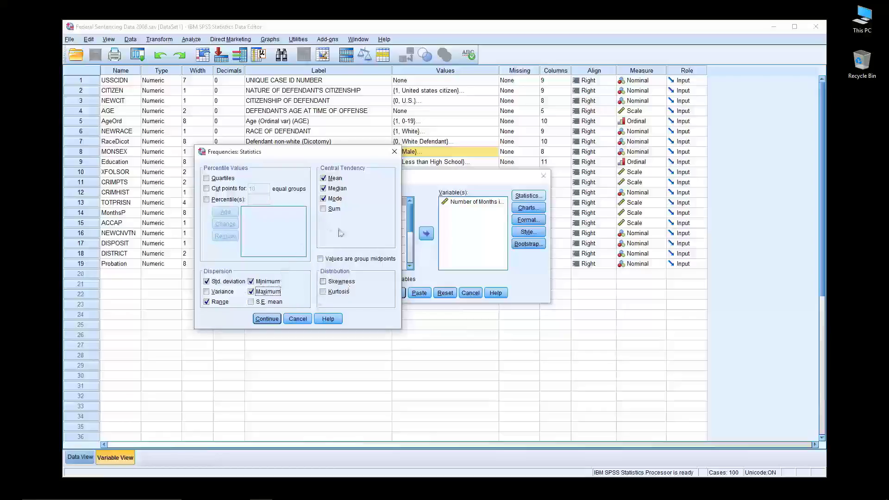
{"action": "left_click", "coordinate": [267, 319]}
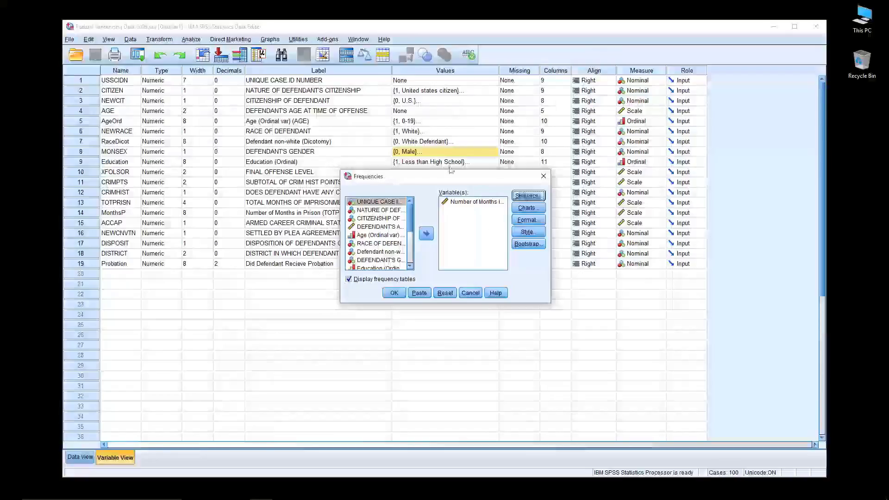
{"action": "left_click", "coordinate": [395, 294]}
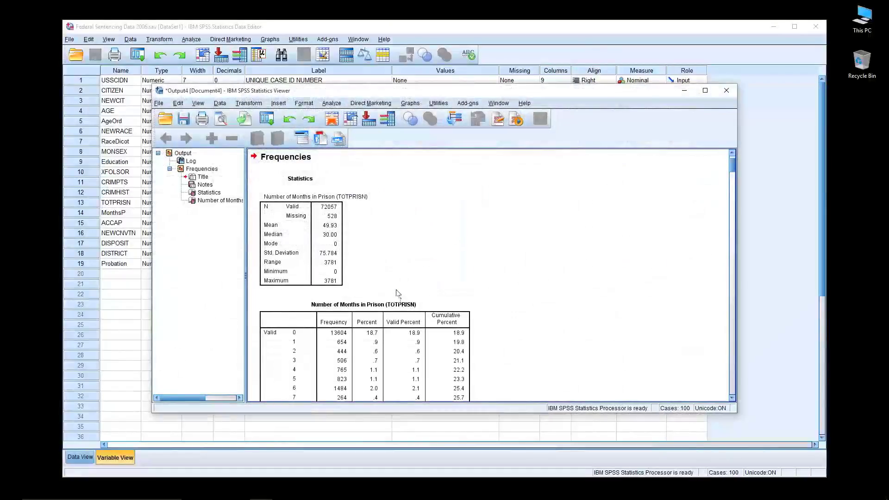
Delete the Number of Months in Prison frequency table from the output and close the output without saving.
{"action": "scroll", "coordinate": [399, 259], "scroll_direction": "down", "scroll_amount": 3}
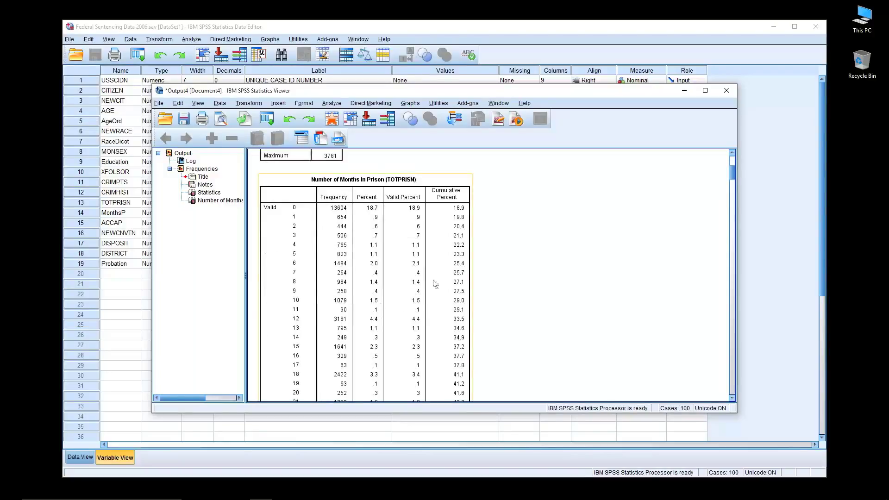
{"action": "scroll", "coordinate": [580, 265], "scroll_direction": "down", "scroll_amount": 8}
{"action": "left_click_drag", "start_coordinate": [733, 199], "coordinate": [734, 406]}
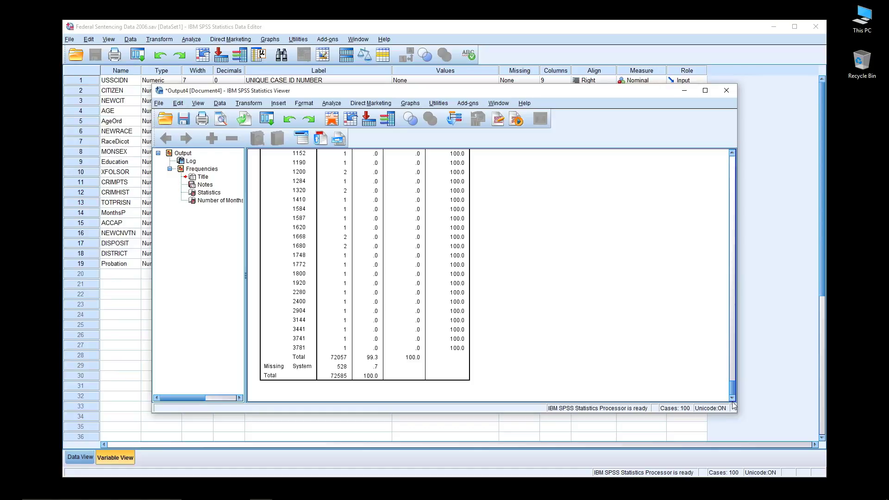
{"action": "left_click_drag", "start_coordinate": [733, 394], "coordinate": [734, 158]}
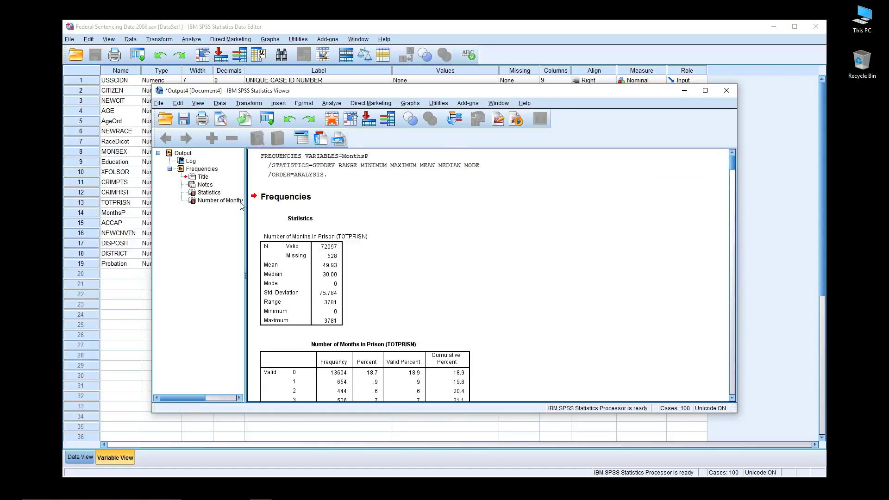
{"action": "left_click", "coordinate": [315, 364]}
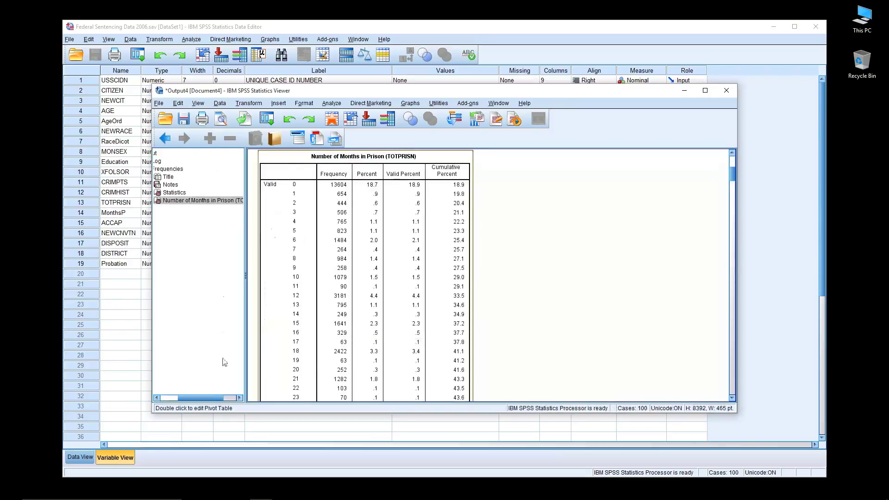
{"action": "left_click_drag", "start_coordinate": [217, 398], "coordinate": [200, 398]}
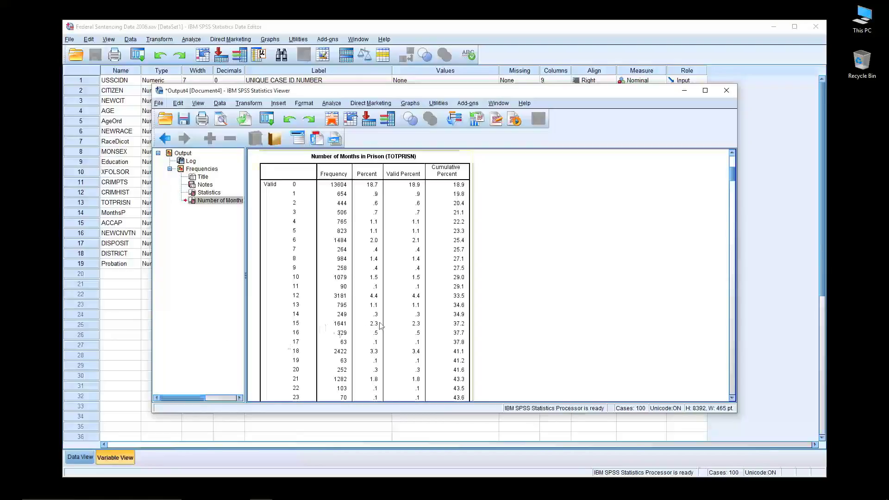
{"action": "key", "text": "Delete"}
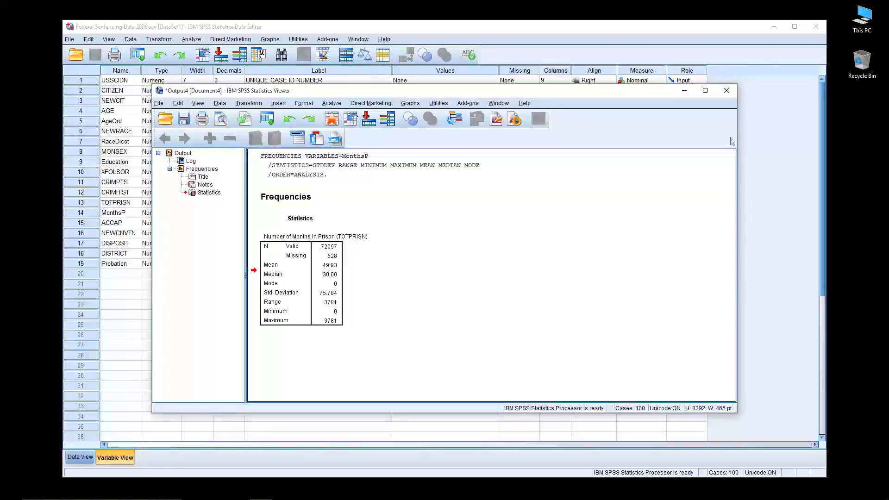
{"action": "left_click", "coordinate": [726, 91]}
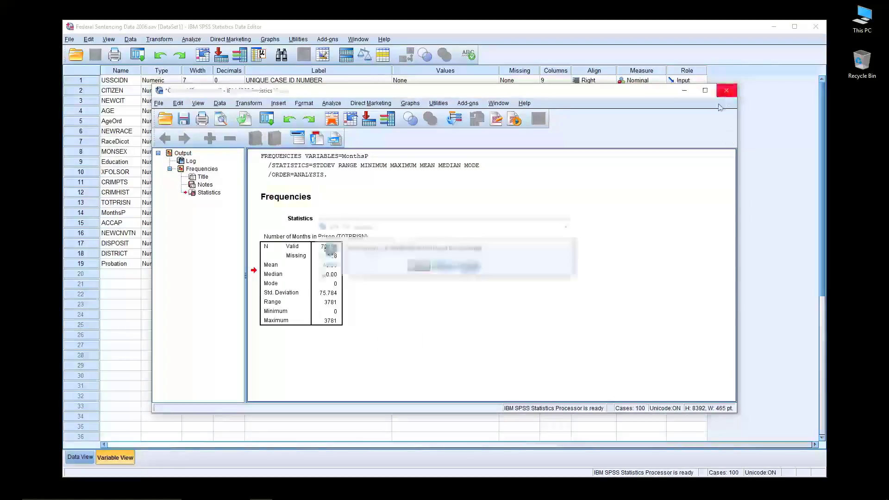
{"action": "left_click", "coordinate": [444, 267]}
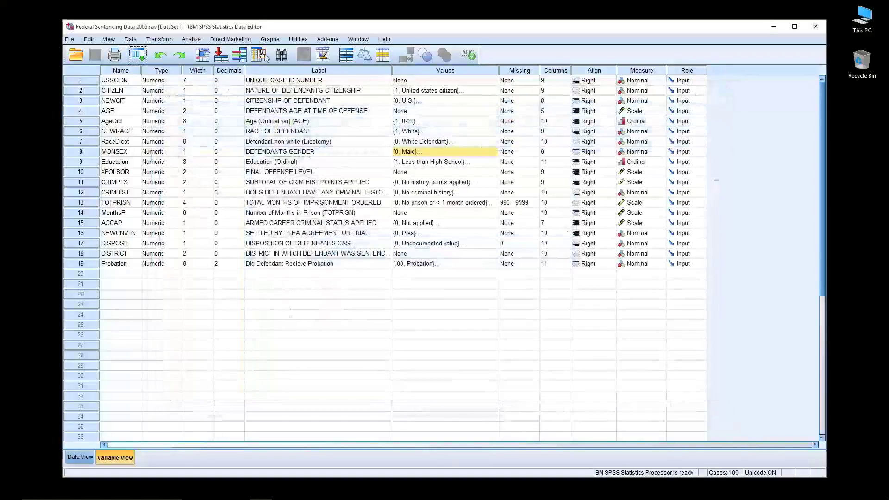
Rerun the Frequencies analysis for Number of Months in Prison with frequency tables switched off, and close the output without saving.
{"action": "left_click", "coordinate": [191, 39]}
{"action": "mouse_move", "coordinate": [218, 64]}
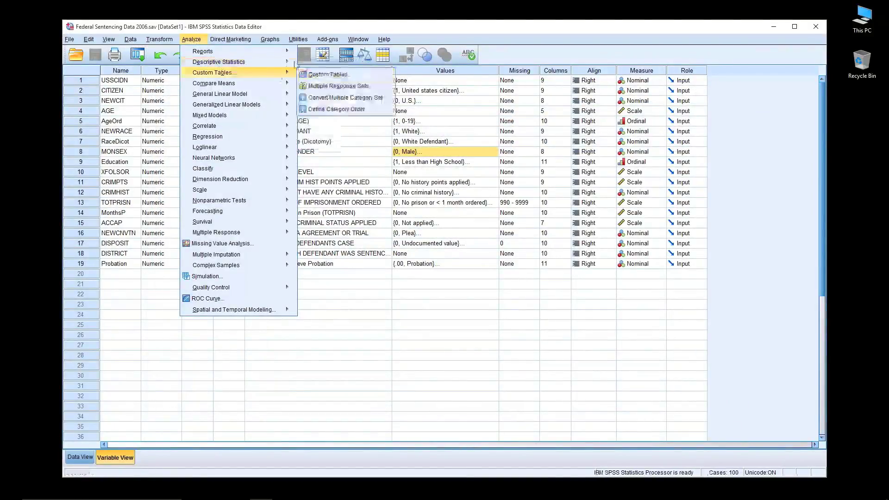
{"action": "left_click", "coordinate": [324, 65]}
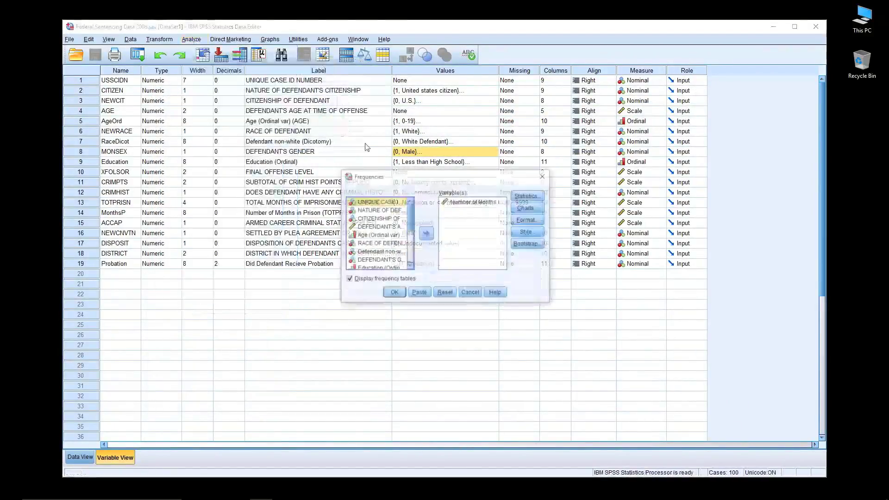
{"action": "left_click", "coordinate": [349, 280]}
{"action": "left_click", "coordinate": [394, 293]}
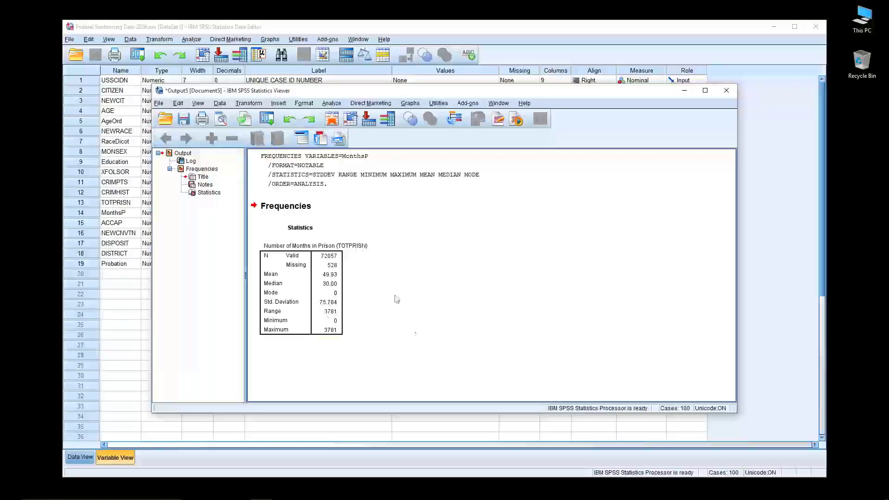
{"action": "left_click", "coordinate": [727, 91]}
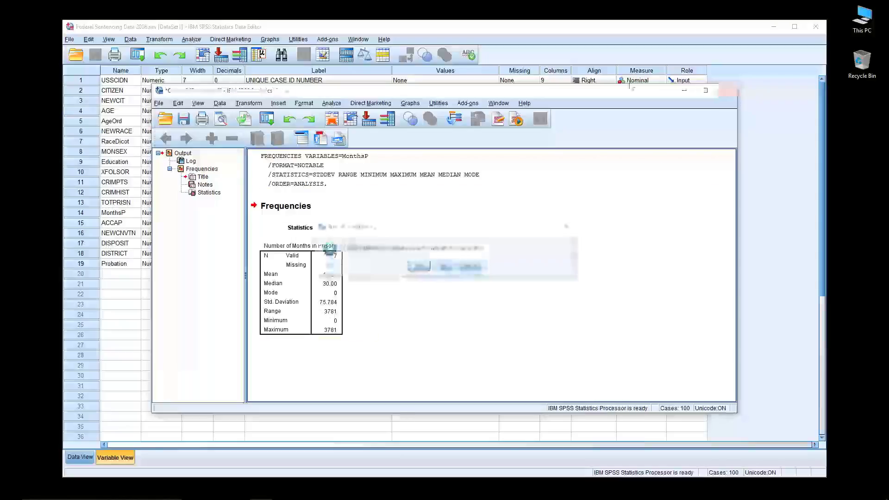
{"action": "left_click", "coordinate": [446, 265]}
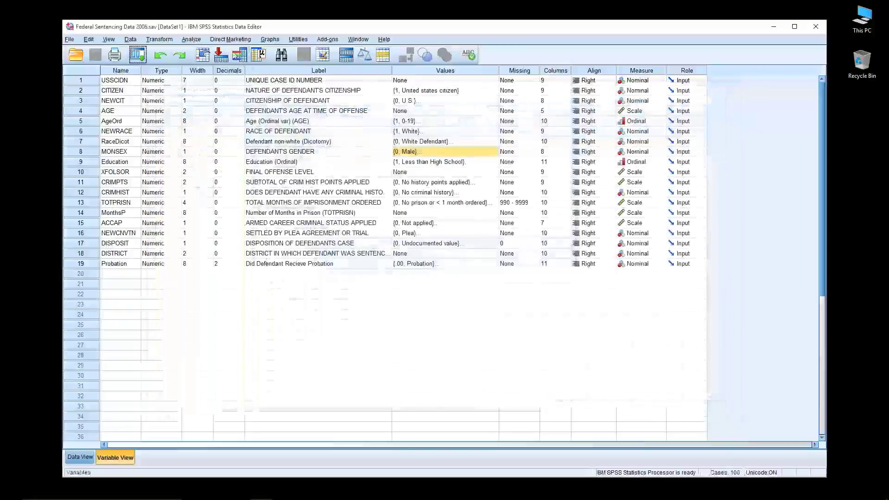
{"action": "left_click", "coordinate": [188, 40]}
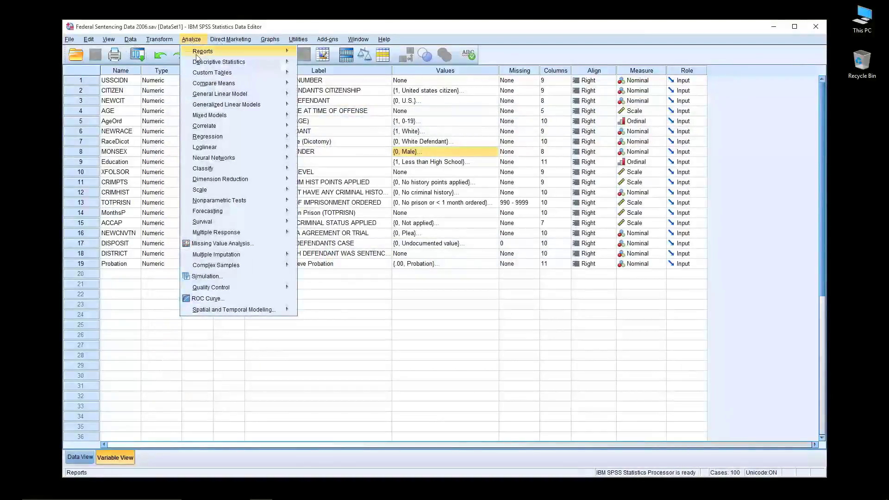
{"action": "mouse_move", "coordinate": [202, 64]}
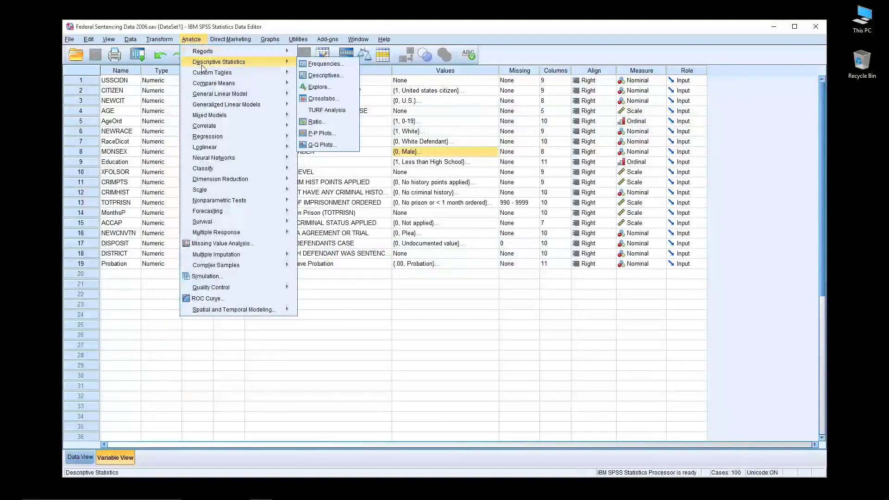
{"action": "left_click", "coordinate": [305, 25]}
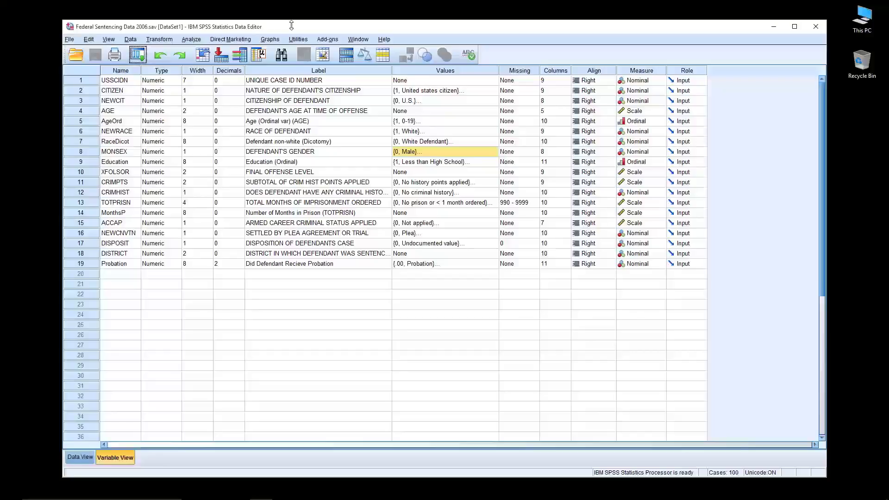
Run a Crosstabs analysis with Defendant's Gender in the rows and Education (Ordinal) in the columns, and close the output without saving.
{"action": "left_click", "coordinate": [191, 39]}
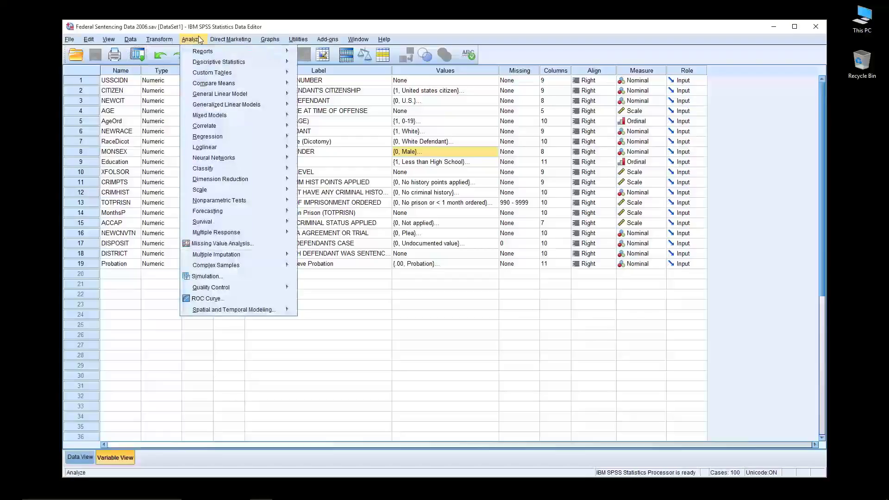
{"action": "mouse_move", "coordinate": [213, 66]}
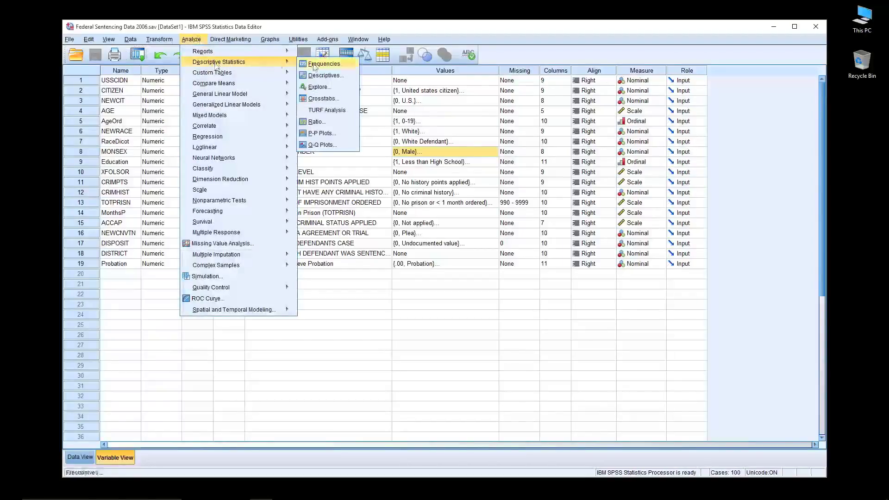
{"action": "left_click", "coordinate": [330, 100]}
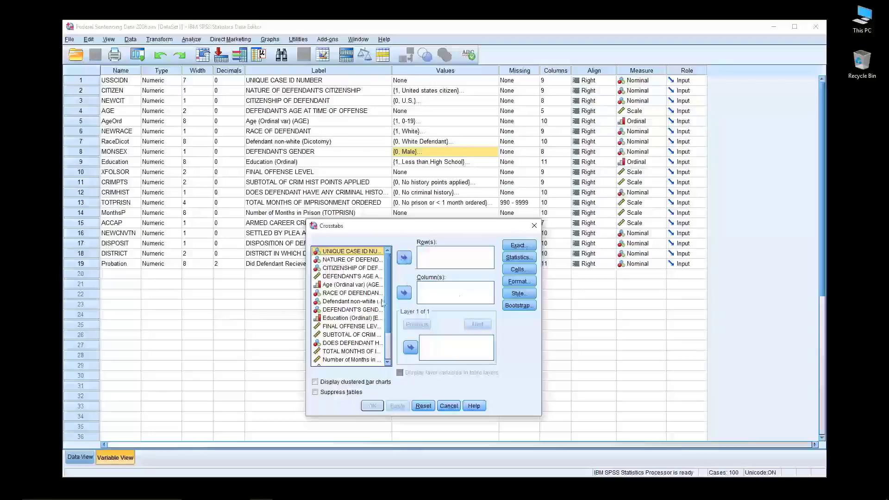
{"action": "left_click", "coordinate": [358, 310]}
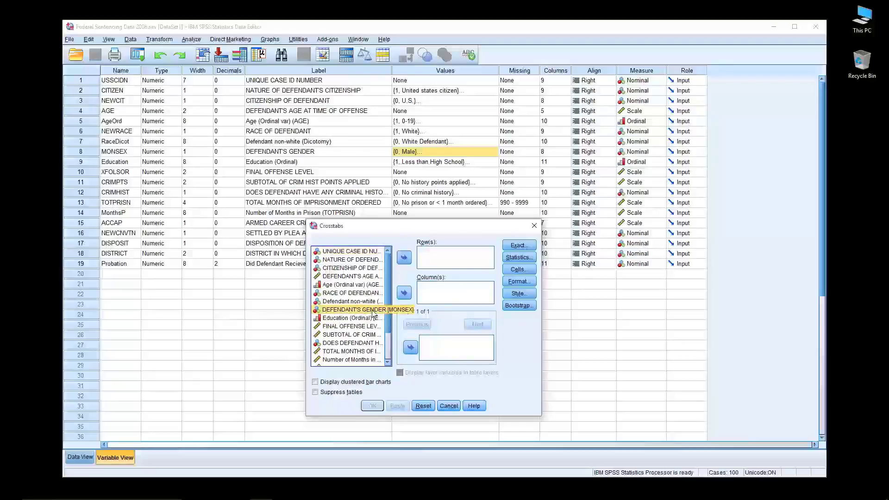
{"action": "left_click", "coordinate": [404, 258]}
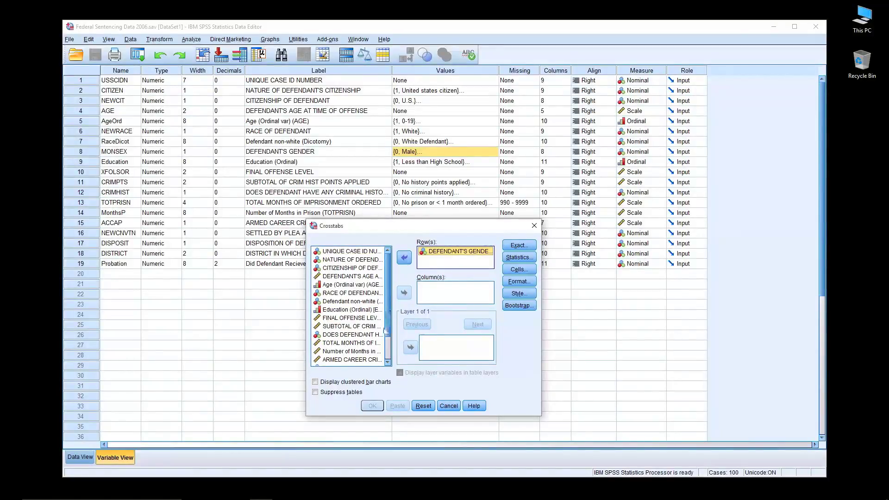
{"action": "left_click", "coordinate": [359, 311]}
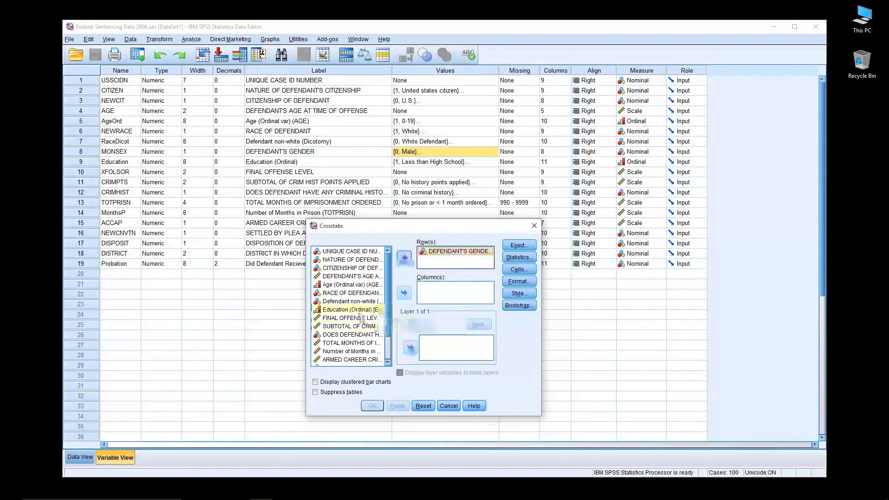
{"action": "left_click", "coordinate": [403, 294]}
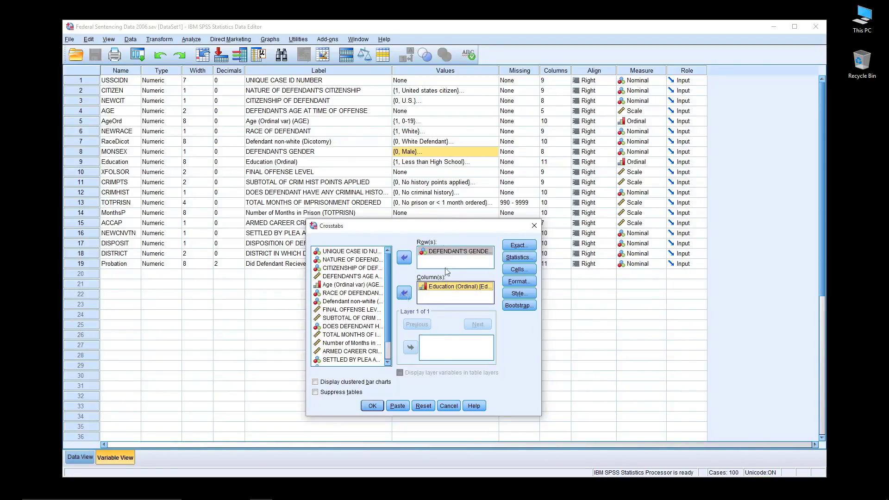
{"action": "left_click", "coordinate": [373, 405]}
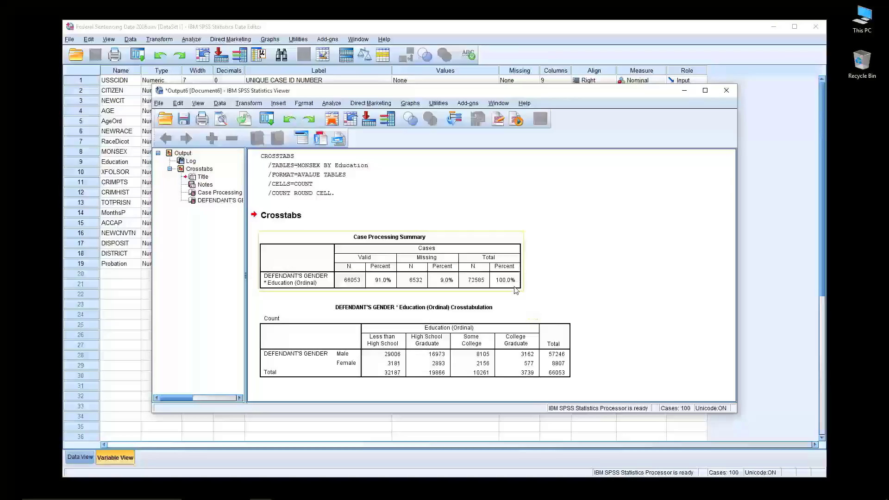
{"action": "left_click", "coordinate": [727, 91]}
{"action": "left_click", "coordinate": [473, 321]}
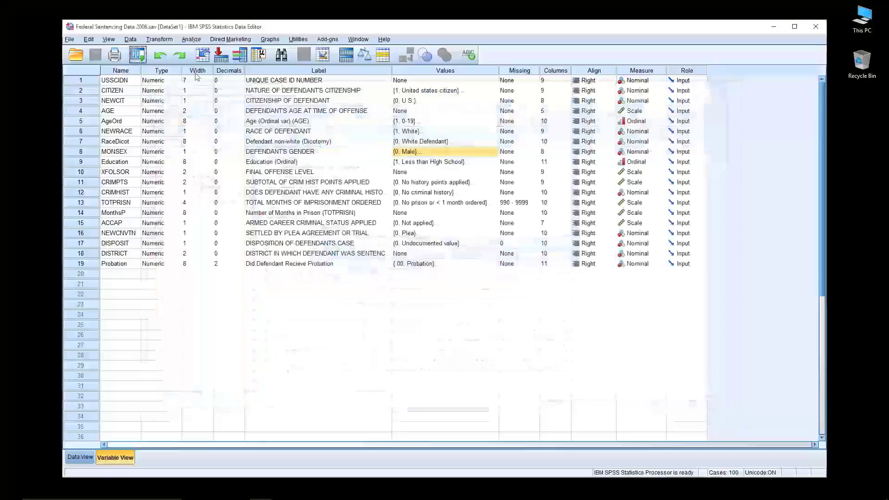
Rerun the gender by education crosstab with row percentages added to the observed counts, and close the output without saving.
{"action": "left_click", "coordinate": [191, 39]}
{"action": "mouse_move", "coordinate": [214, 63]}
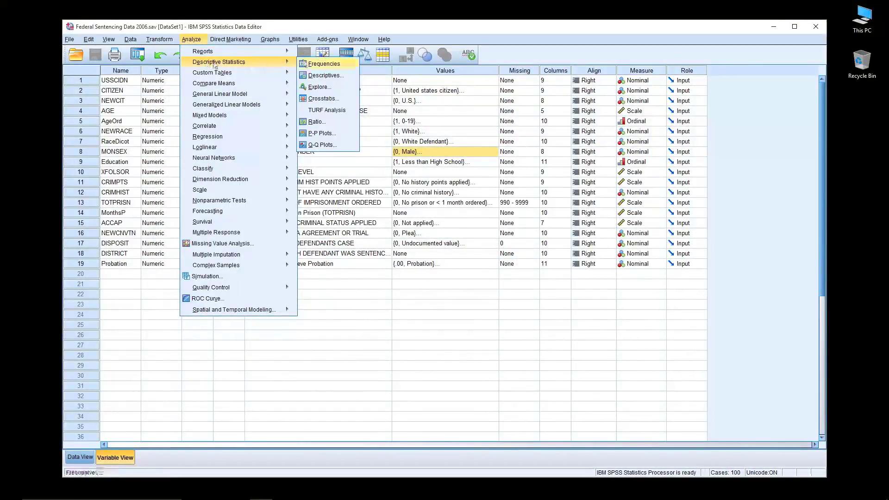
{"action": "left_click", "coordinate": [334, 99]}
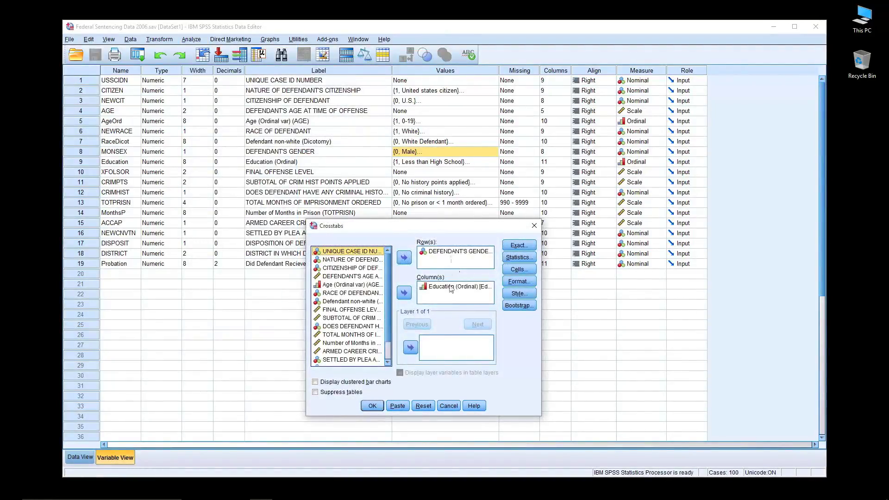
{"action": "left_click", "coordinate": [519, 270]}
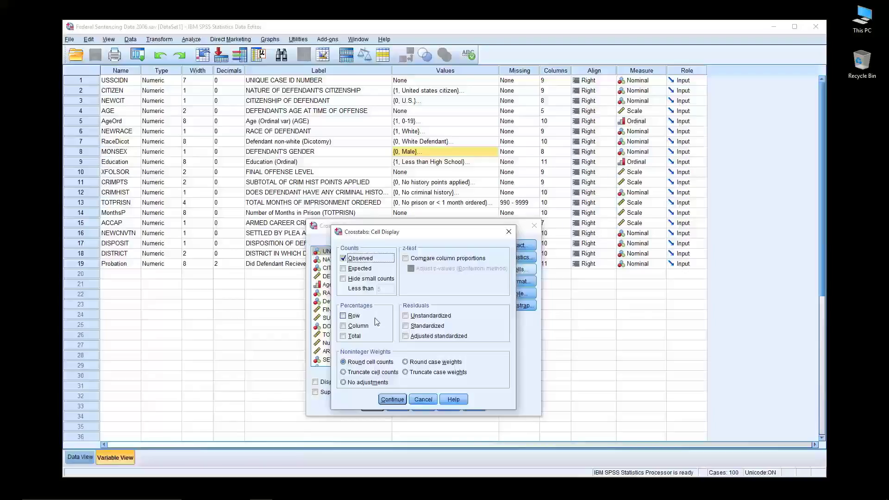
{"action": "left_click", "coordinate": [344, 316]}
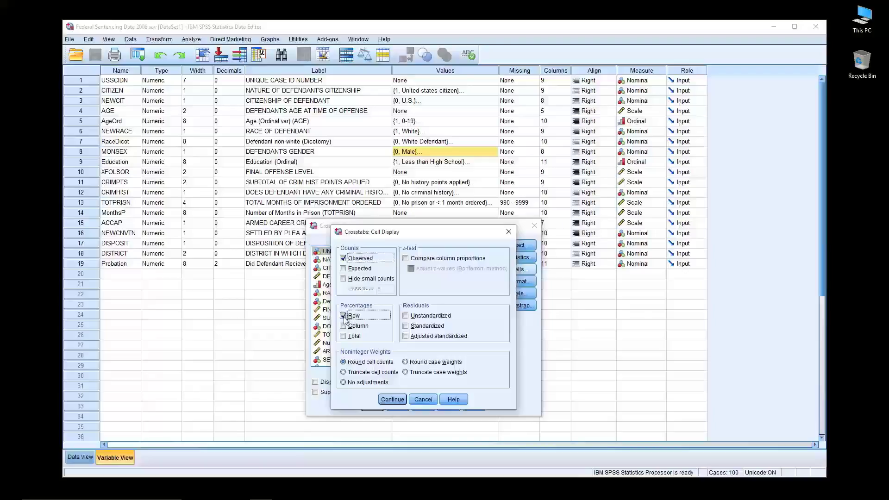
{"action": "left_click", "coordinate": [392, 400]}
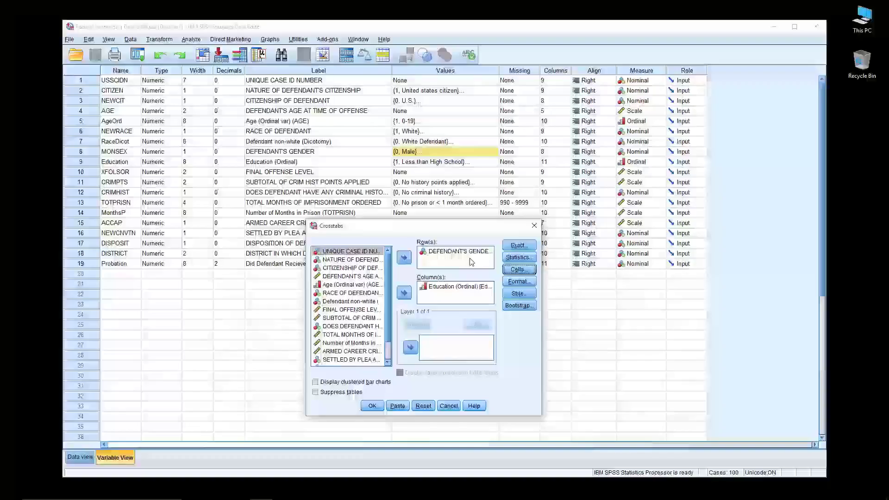
{"action": "left_click", "coordinate": [372, 406]}
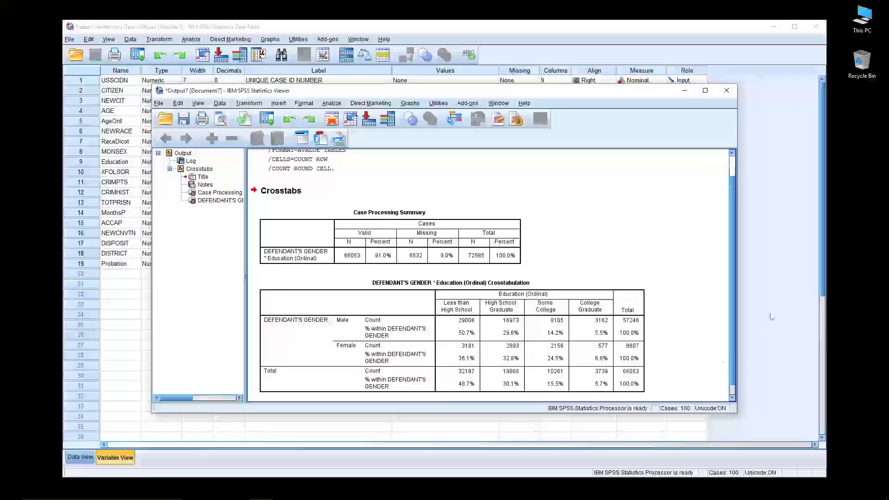
{"action": "left_click", "coordinate": [727, 90]}
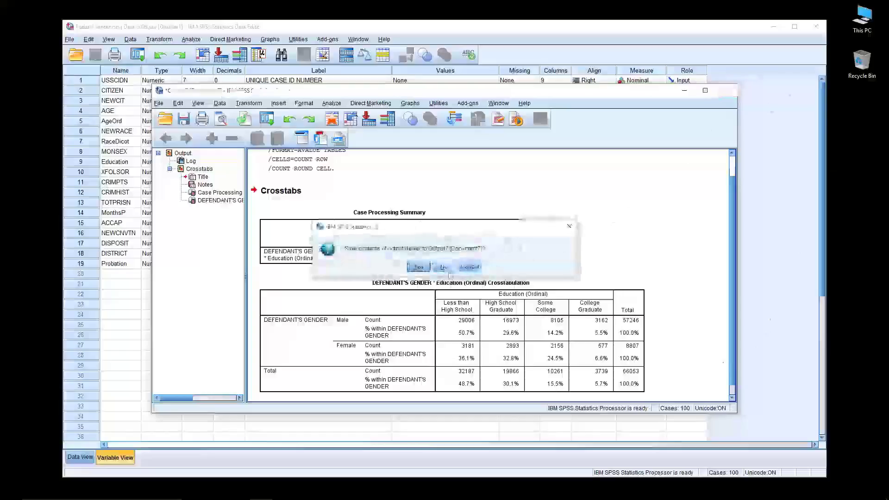
{"action": "left_click", "coordinate": [443, 267]}
Rerun the gender by education crosstab with column percentages instead of row percentages, and close the output without saving.
{"action": "left_click", "coordinate": [191, 39]}
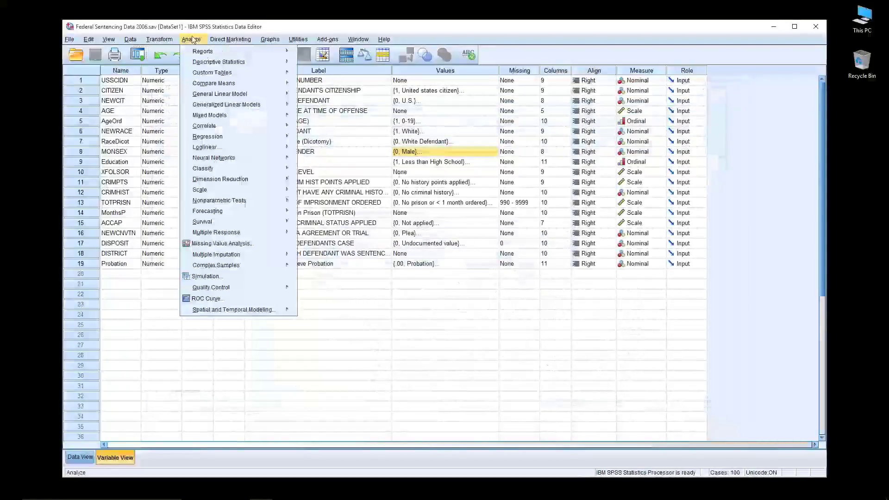
{"action": "mouse_move", "coordinate": [232, 62]}
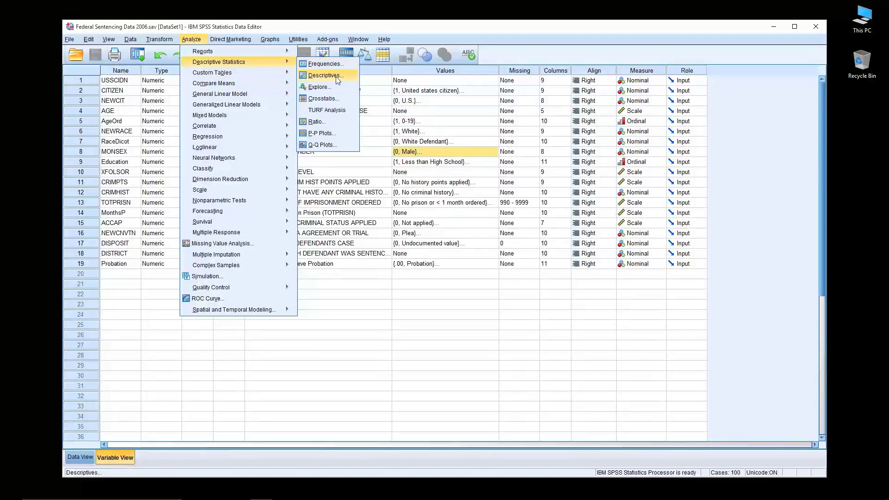
{"action": "left_click", "coordinate": [334, 99]}
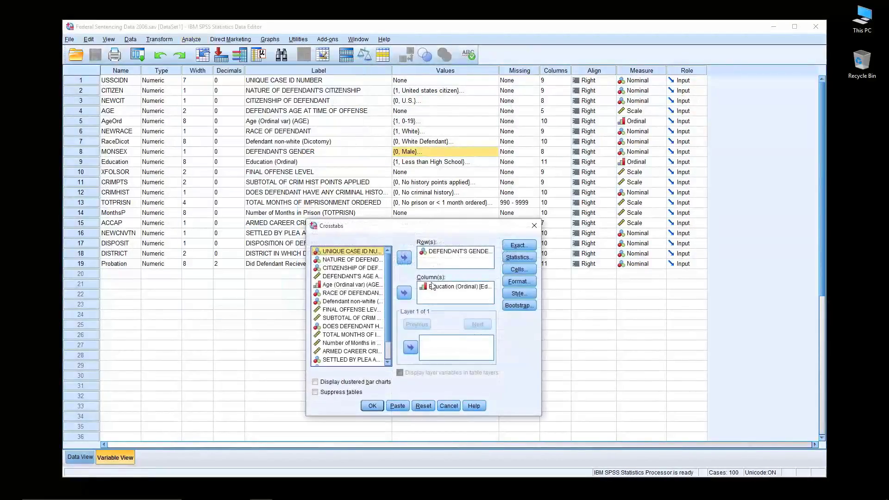
{"action": "left_click", "coordinate": [519, 270]}
{"action": "left_click", "coordinate": [343, 316]}
{"action": "left_click", "coordinate": [343, 326]}
{"action": "left_click", "coordinate": [392, 399]}
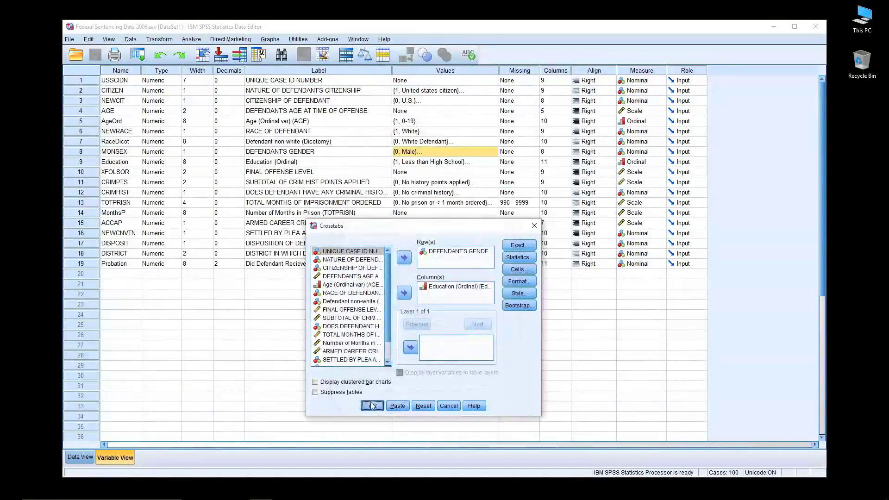
{"action": "left_click", "coordinate": [372, 409]}
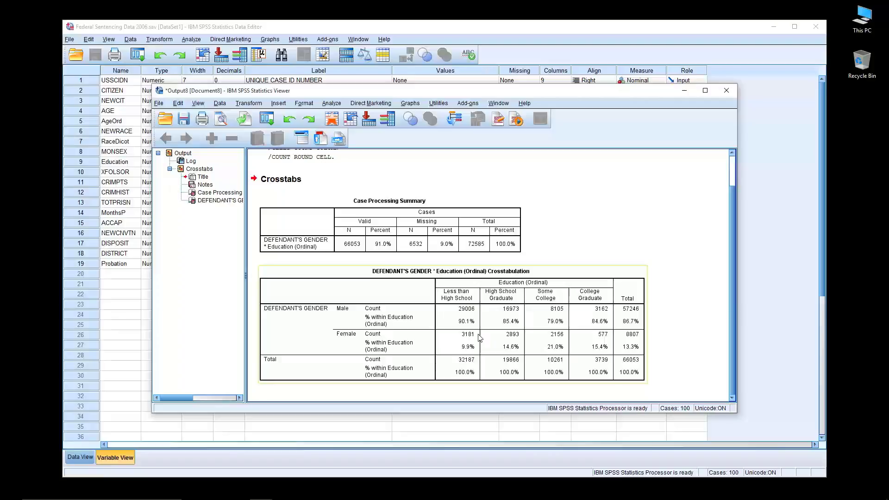
{"action": "left_click", "coordinate": [731, 91]}
{"action": "left_click", "coordinate": [443, 267]}
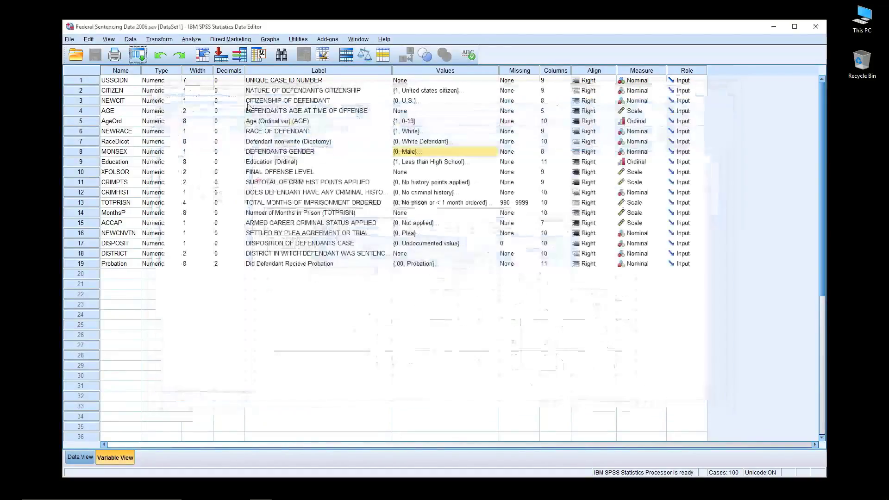
Rerun the gender by education crosstab with total percentages instead of column percentages, and close the output without saving.
{"action": "left_click", "coordinate": [192, 39]}
{"action": "mouse_move", "coordinate": [222, 62]}
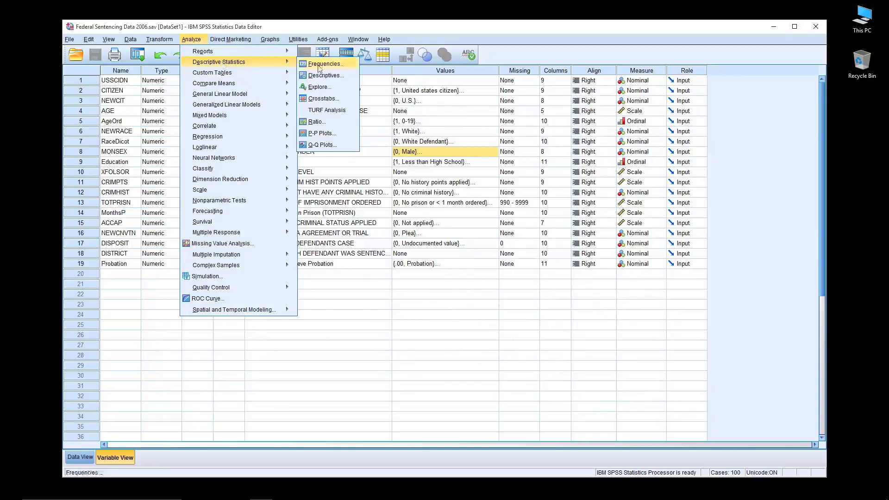
{"action": "left_click", "coordinate": [322, 101]}
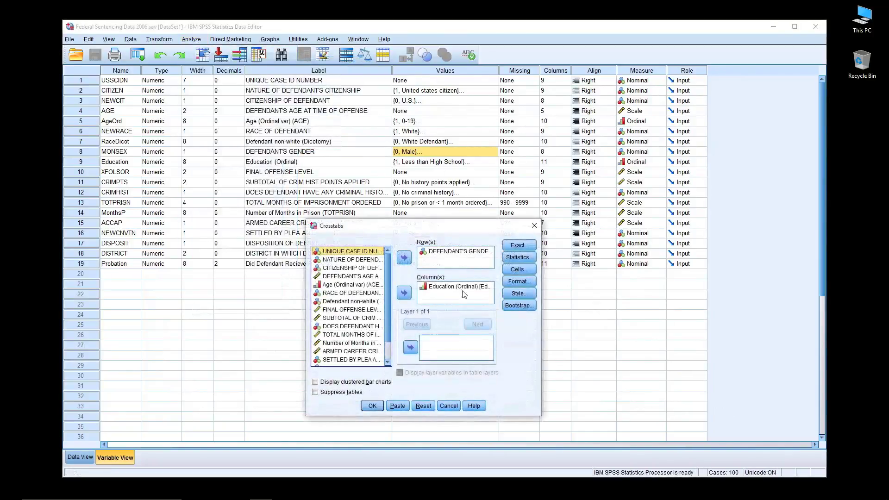
{"action": "left_click", "coordinate": [519, 269]}
{"action": "left_click", "coordinate": [343, 326]}
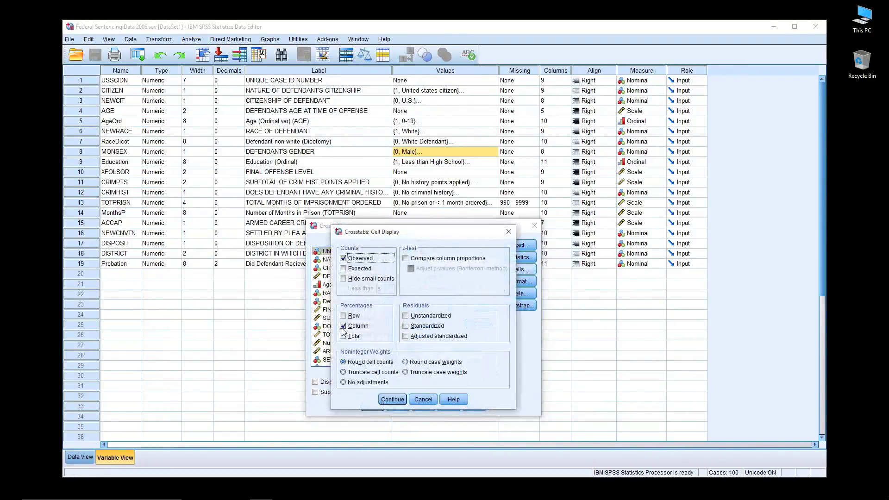
{"action": "left_click", "coordinate": [343, 326]}
{"action": "left_click", "coordinate": [343, 337]}
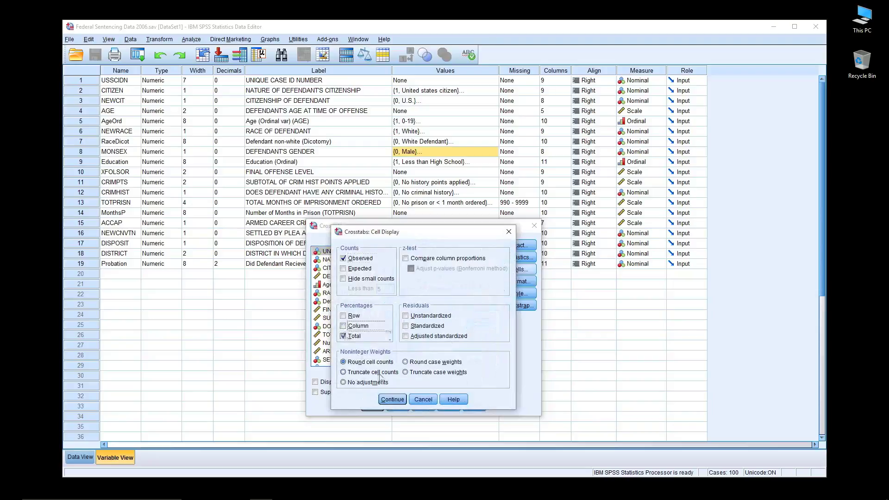
{"action": "left_click", "coordinate": [393, 399]}
{"action": "left_click", "coordinate": [378, 408]}
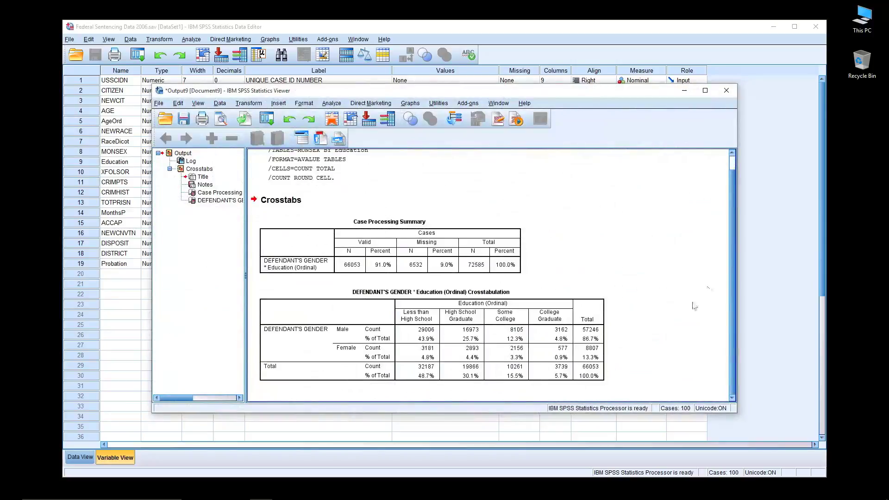
{"action": "left_click", "coordinate": [426, 341]}
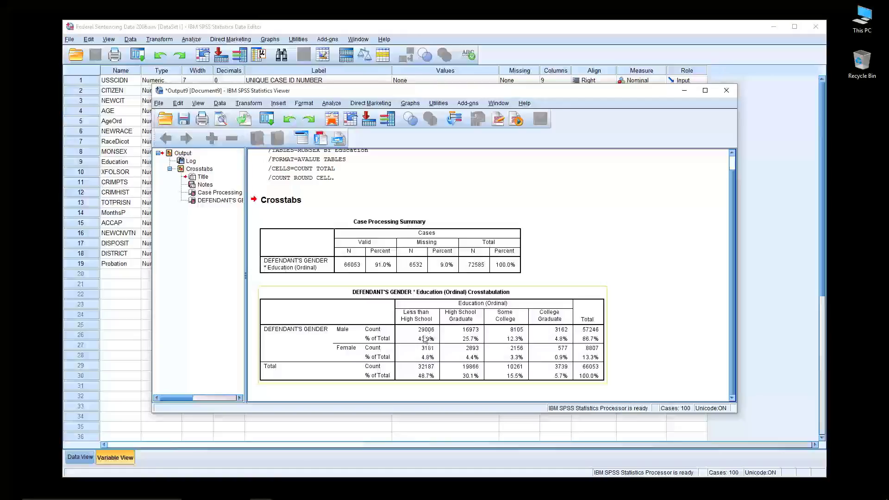
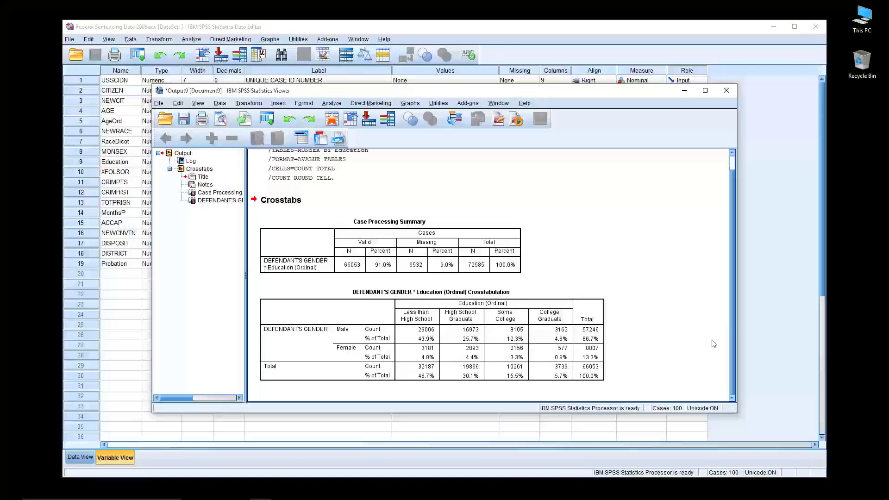
{"action": "left_click", "coordinate": [726, 91]}
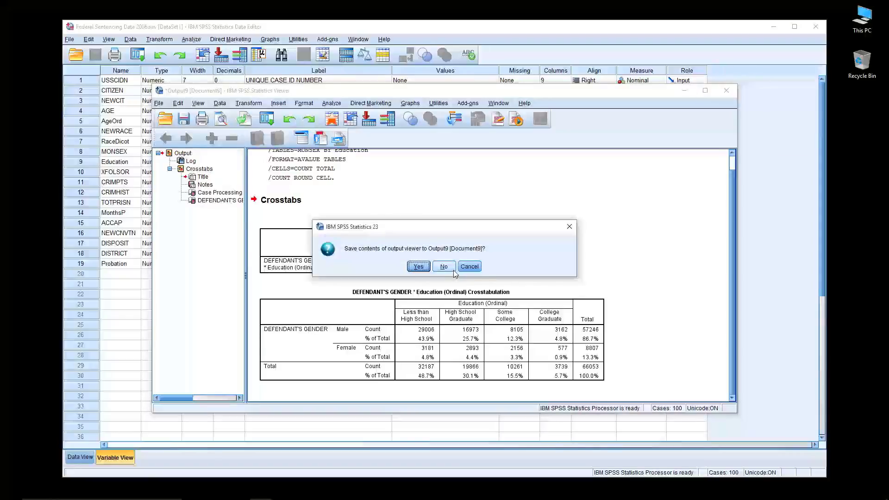
{"action": "left_click", "coordinate": [452, 270]}
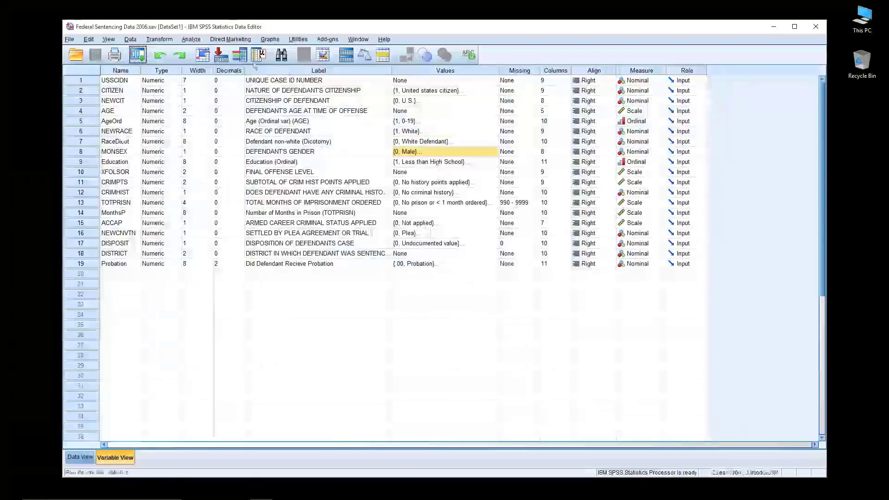
In the Crosstabs setup, replace Education (Ordinal) with Number of Months in Prison (TOTPRISN) as the column variable.
{"action": "left_click", "coordinate": [192, 40]}
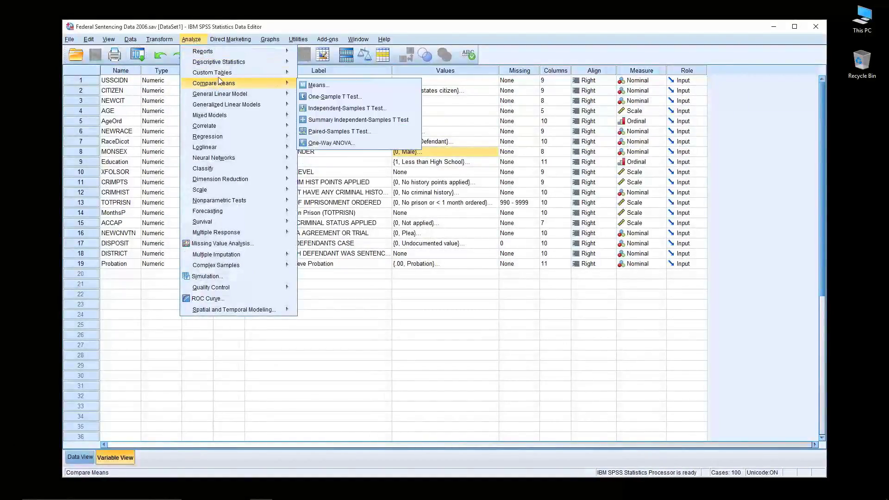
{"action": "mouse_move", "coordinate": [226, 64]}
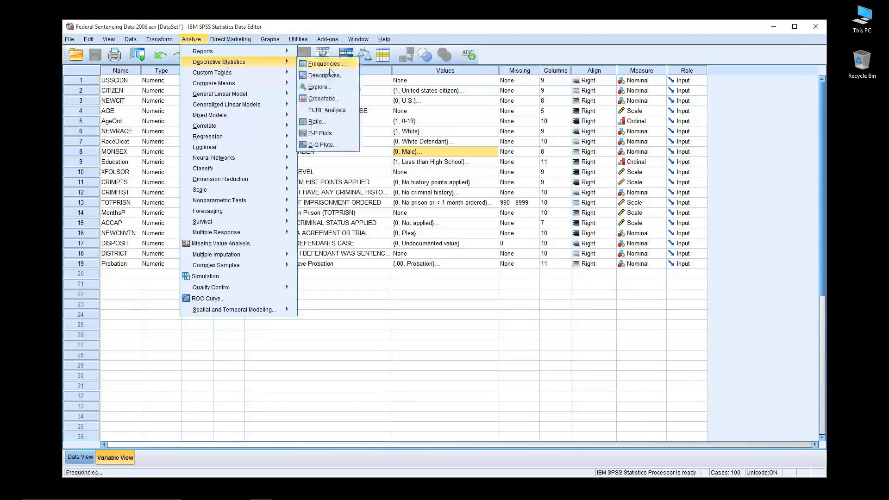
{"action": "left_click", "coordinate": [327, 99]}
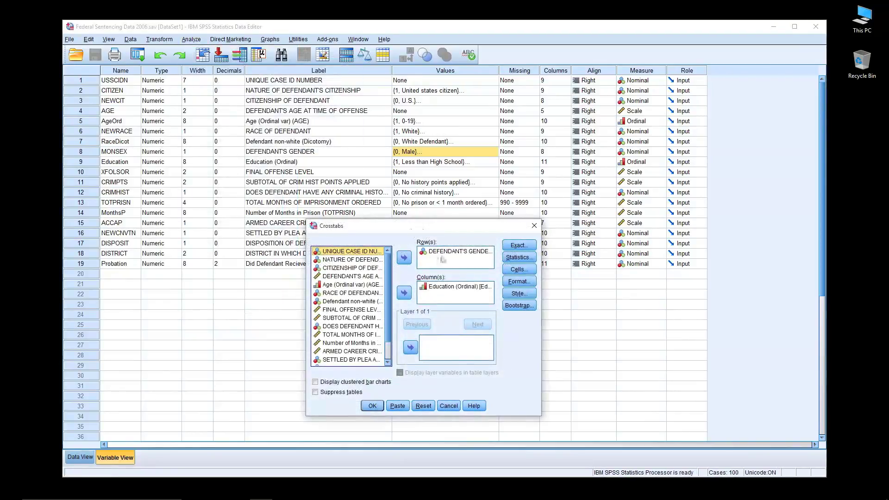
{"action": "left_click", "coordinate": [444, 251]}
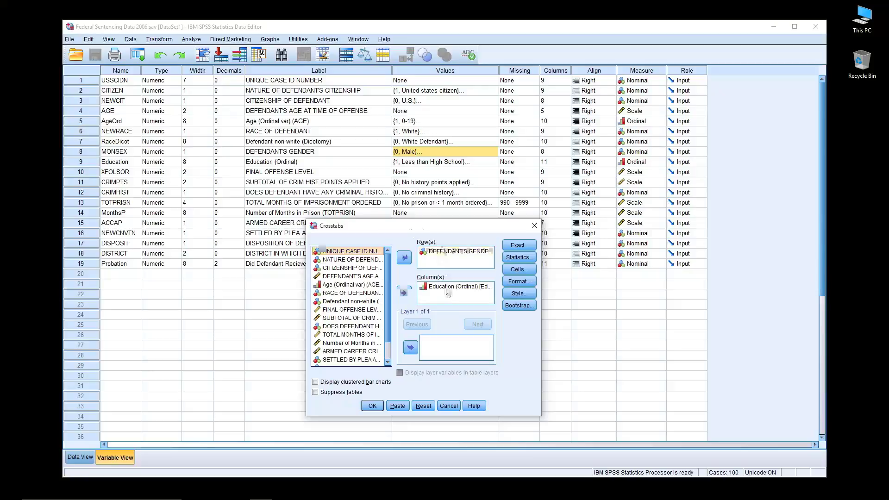
{"action": "left_click", "coordinate": [447, 287]}
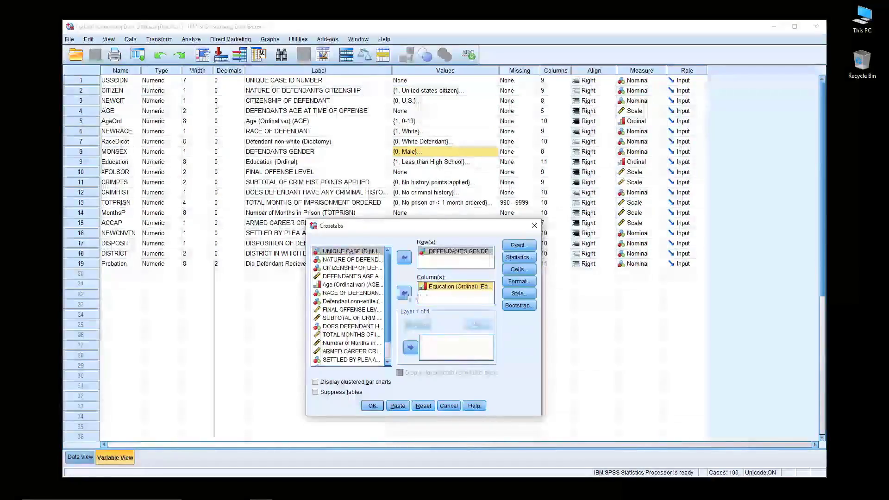
{"action": "left_click", "coordinate": [405, 293]}
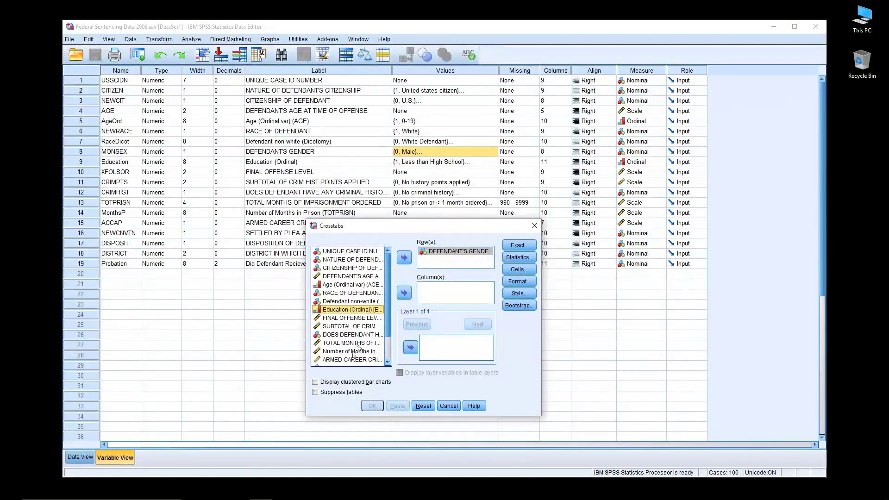
{"action": "scroll", "coordinate": [355, 352], "scroll_direction": "down", "scroll_amount": 1}
{"action": "left_click", "coordinate": [351, 327]}
{"action": "left_click", "coordinate": [404, 293]}
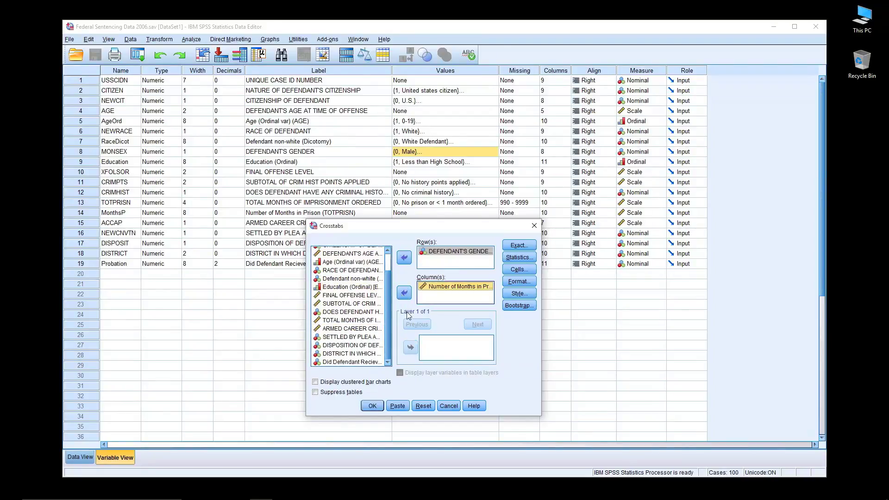
Turn off total percentages so cells show only observed counts, and run the gender by Number of Months in Prison crosstab.
{"action": "left_click", "coordinate": [520, 269]}
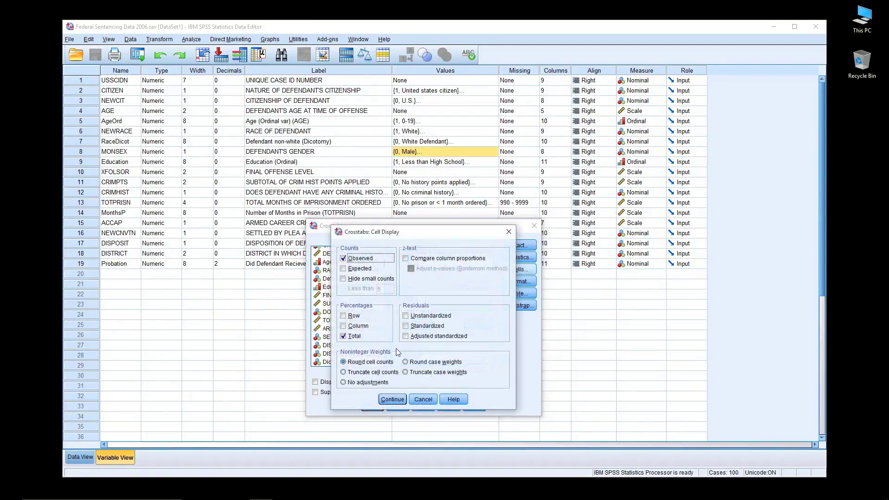
{"action": "left_click", "coordinate": [343, 337]}
{"action": "left_click", "coordinate": [398, 399]}
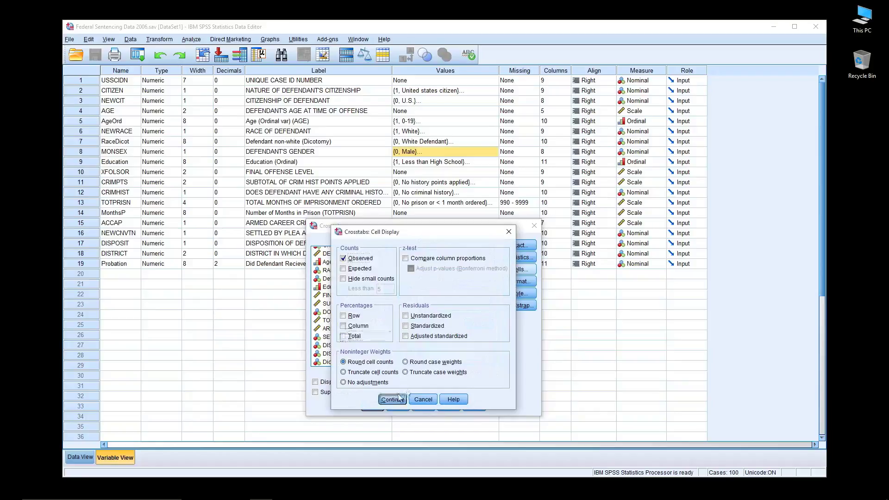
{"action": "left_click", "coordinate": [375, 406]}
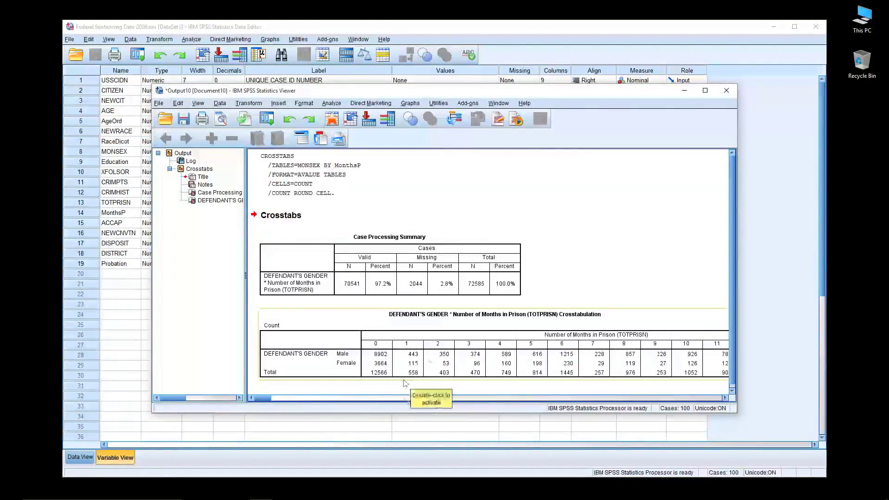
Look across the full width of the gender by months in prison crosstab and close the output without saving.
{"action": "left_click_drag", "start_coordinate": [271, 401], "coordinate": [517, 394]}
{"action": "left_click_drag", "start_coordinate": [527, 396], "coordinate": [256, 396]}
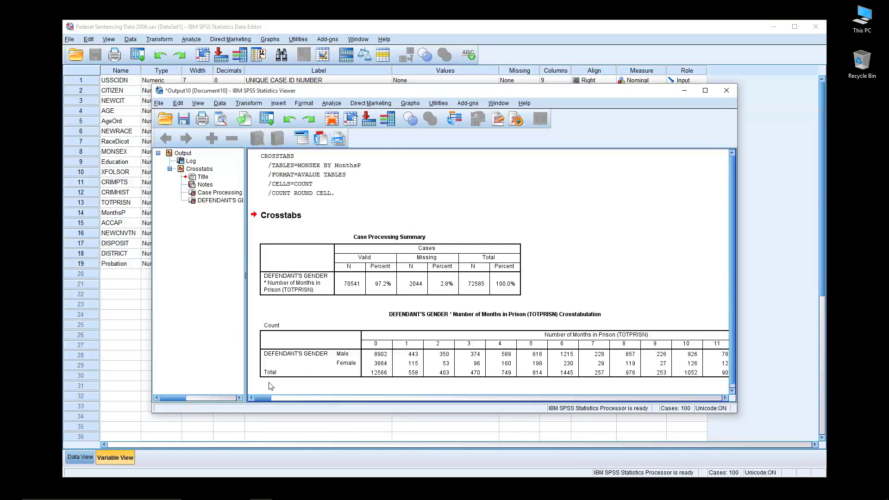
{"action": "left_click", "coordinate": [726, 91]}
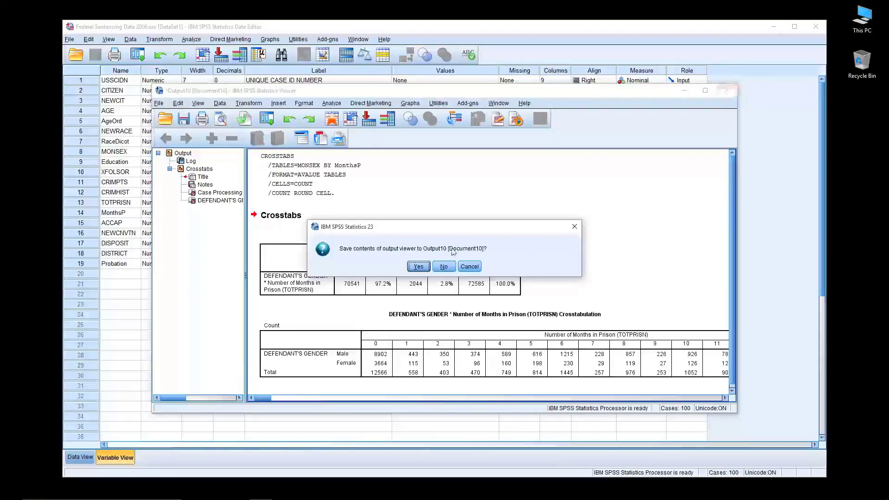
{"action": "left_click", "coordinate": [444, 267]}
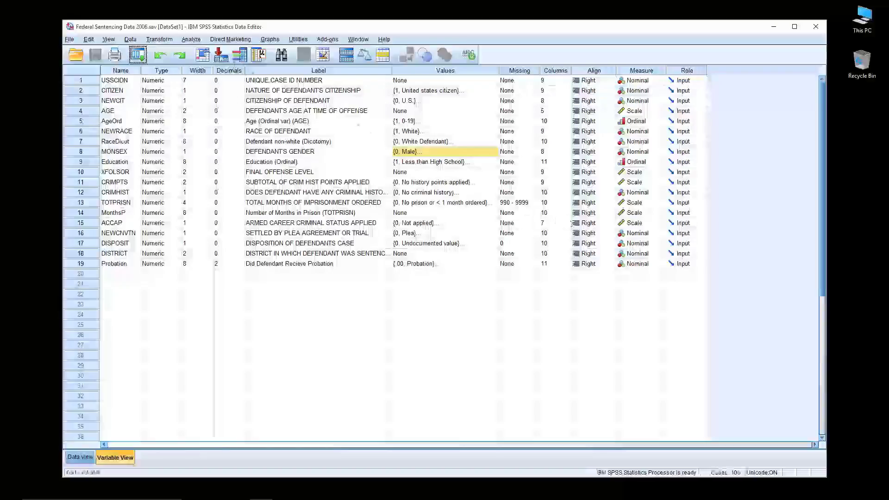
{"action": "left_click", "coordinate": [191, 39]}
{"action": "mouse_move", "coordinate": [250, 60]}
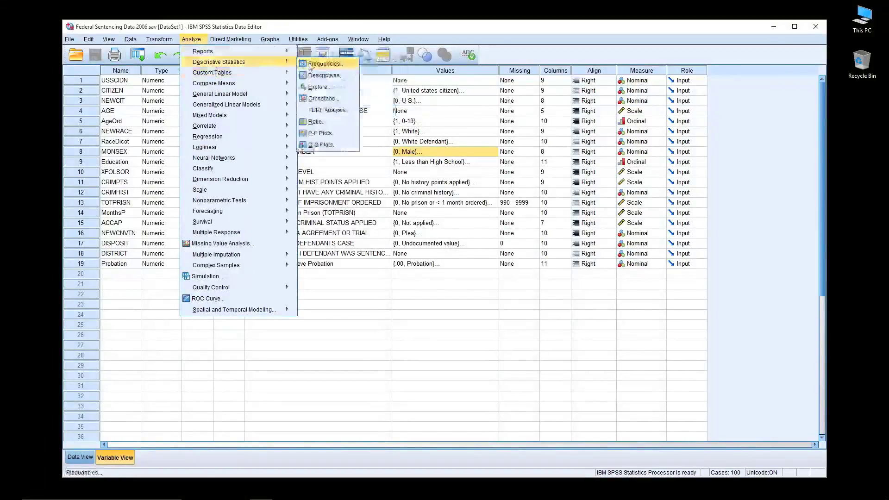
{"action": "left_click", "coordinate": [353, 76]}
{"action": "left_click", "coordinate": [502, 207]}
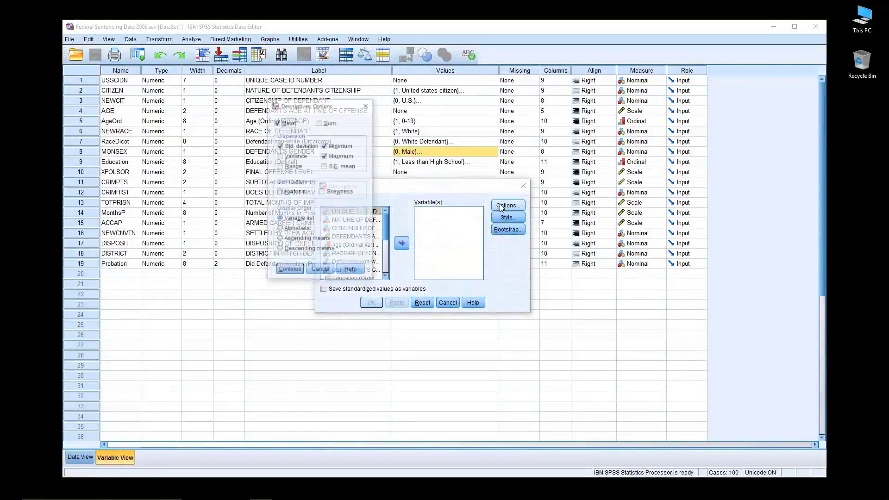
{"action": "left_click", "coordinate": [368, 104]}
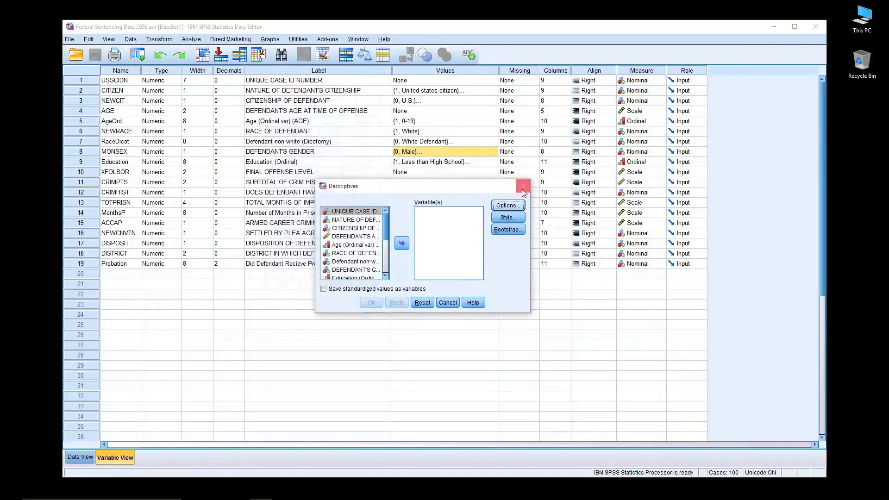
{"action": "left_click", "coordinate": [523, 187]}
In the Frequencies setup for Number of Months in Prison (TOTPRISN), clear the mean, median, mode, standard deviation, range, minimum and maximum, with frequency tables off.
{"action": "left_click", "coordinate": [191, 39]}
{"action": "mouse_move", "coordinate": [204, 63]}
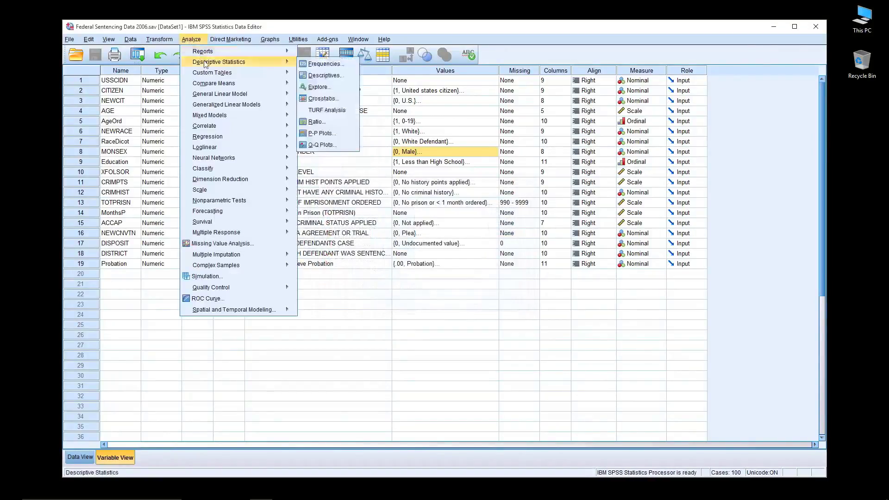
{"action": "left_click", "coordinate": [323, 64]}
{"action": "left_click", "coordinate": [468, 206]}
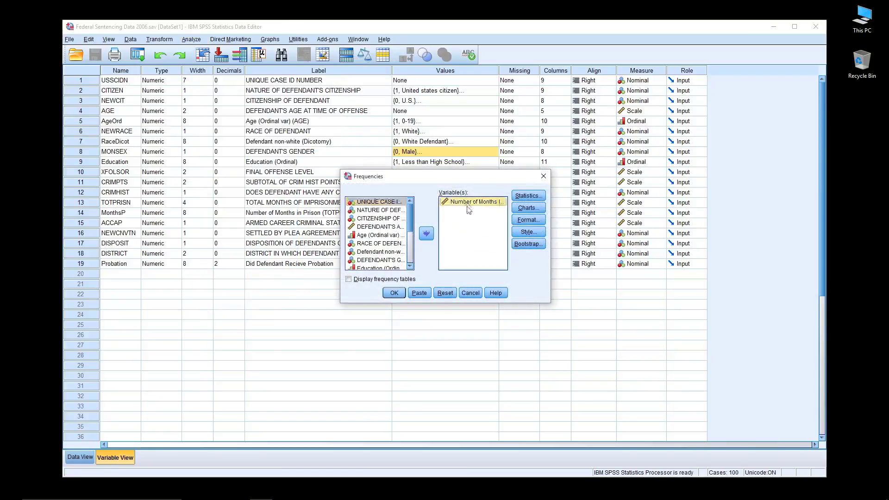
{"action": "left_click", "coordinate": [530, 199]}
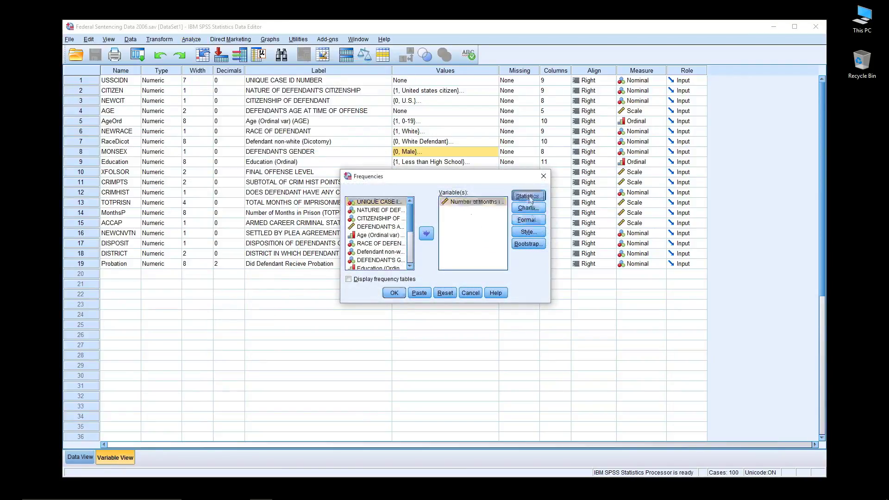
{"action": "left_click", "coordinate": [323, 178]}
{"action": "left_click", "coordinate": [323, 188]}
{"action": "left_click", "coordinate": [323, 198]}
{"action": "left_click", "coordinate": [251, 281]}
{"action": "left_click", "coordinate": [251, 291]}
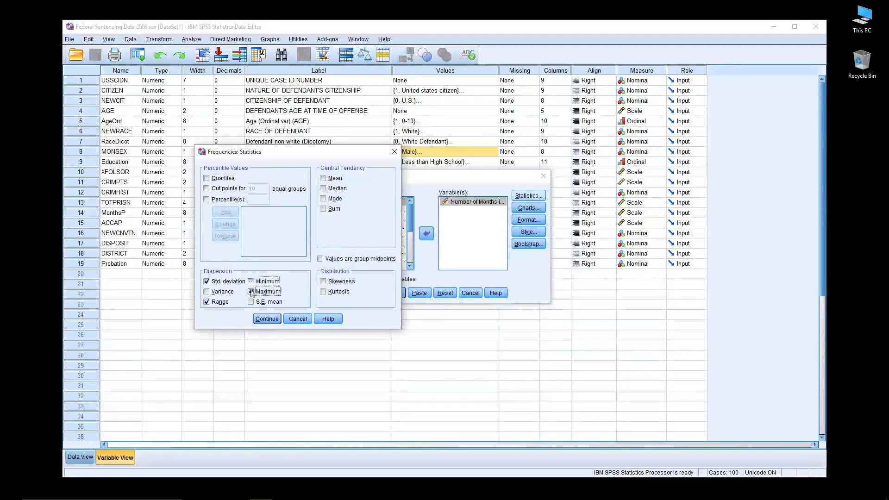
{"action": "left_click", "coordinate": [207, 301]}
{"action": "left_click", "coordinate": [206, 281]}
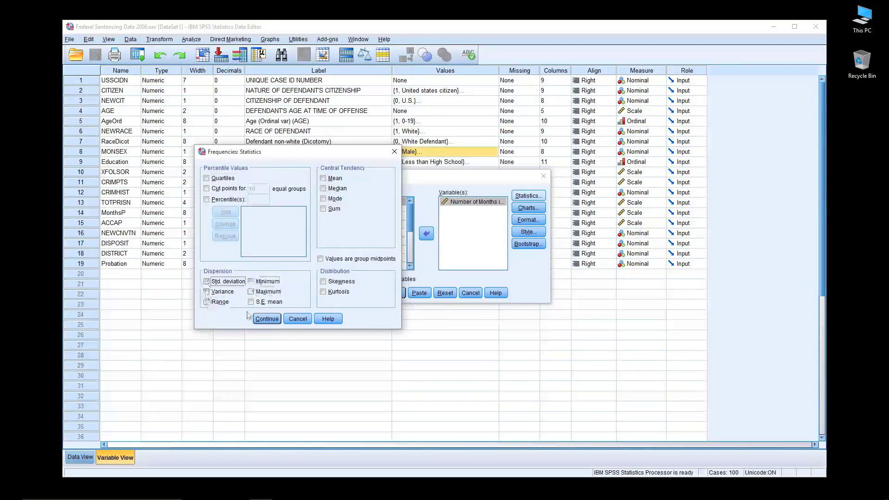
{"action": "left_click", "coordinate": [265, 319]}
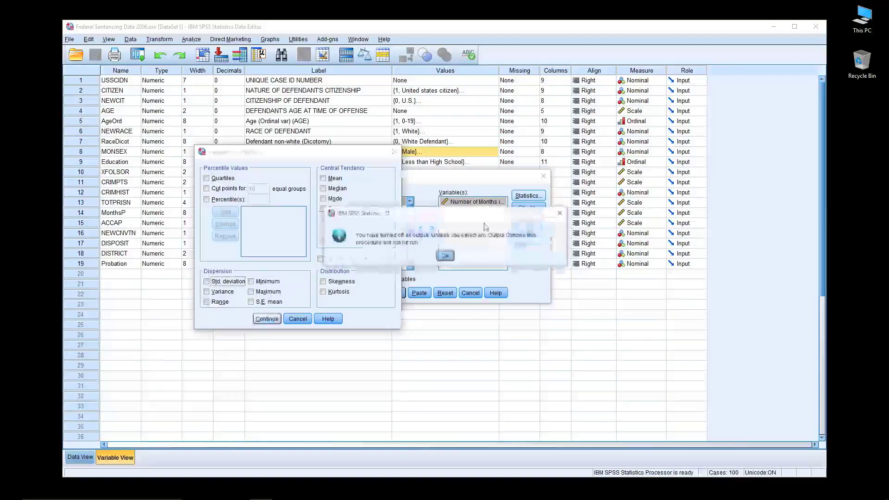
{"action": "left_click", "coordinate": [449, 256]}
{"action": "left_click", "coordinate": [351, 279]}
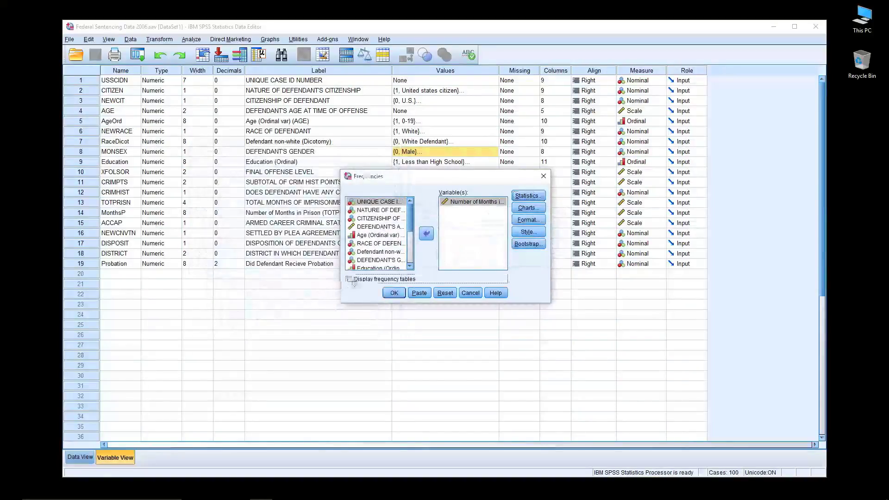
{"action": "left_click", "coordinate": [447, 257]}
Choose a histogram as the chart, run Frequencies for Number of Months in Prison, and close the output without saving.
{"action": "left_click", "coordinate": [528, 213]}
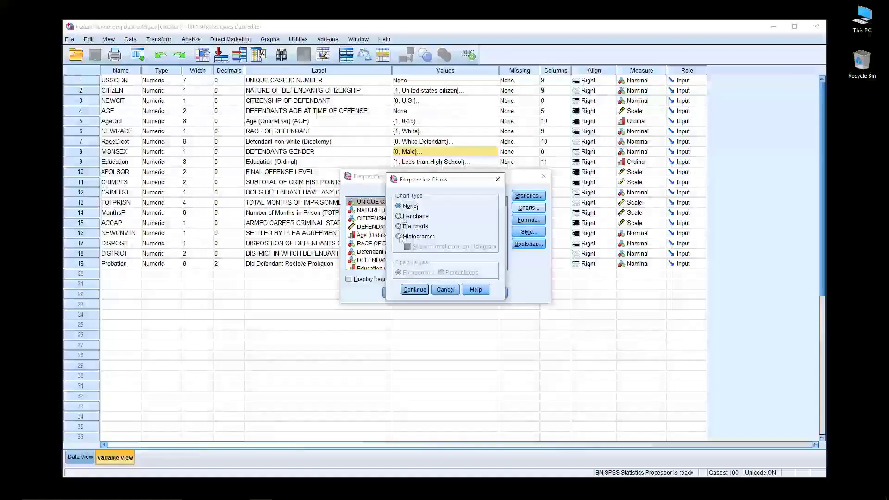
{"action": "left_click", "coordinate": [399, 237]}
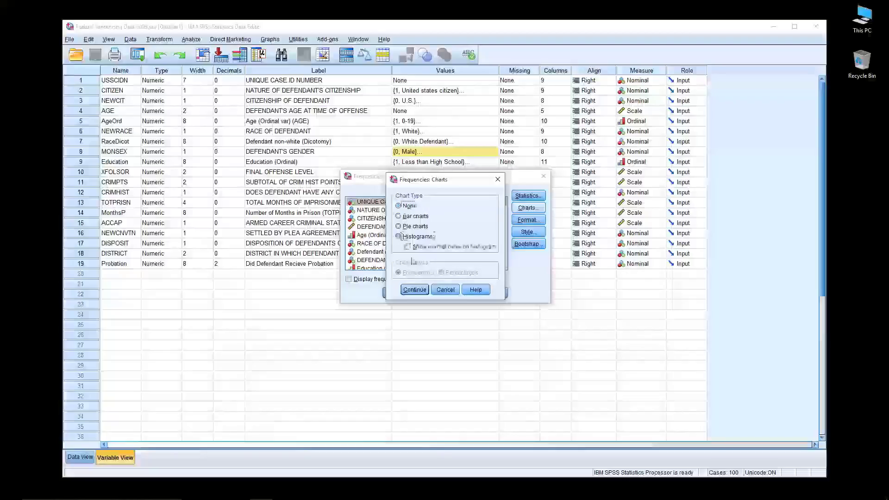
{"action": "left_click", "coordinate": [414, 288]}
{"action": "left_click", "coordinate": [393, 293]}
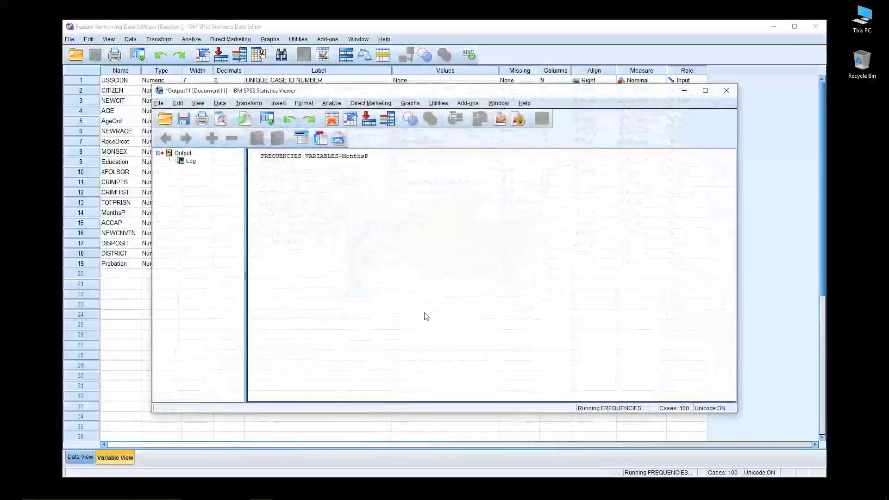
{"action": "left_click", "coordinate": [385, 333]}
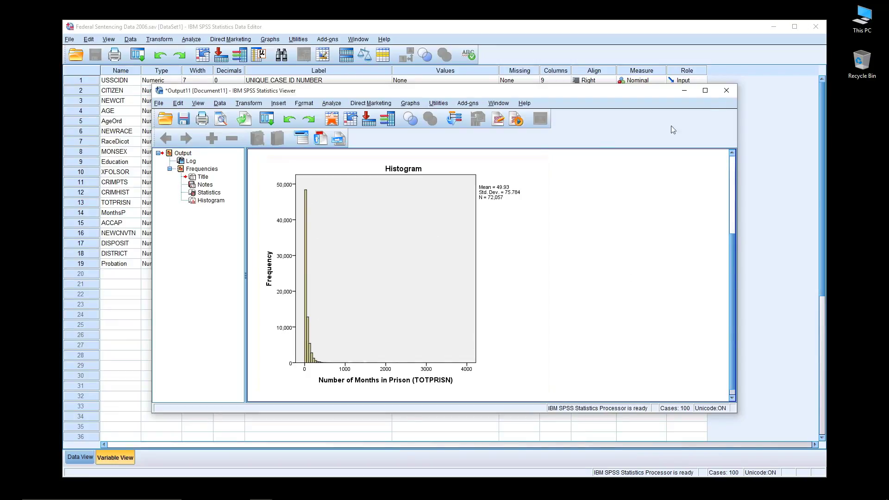
{"action": "left_click", "coordinate": [726, 90]}
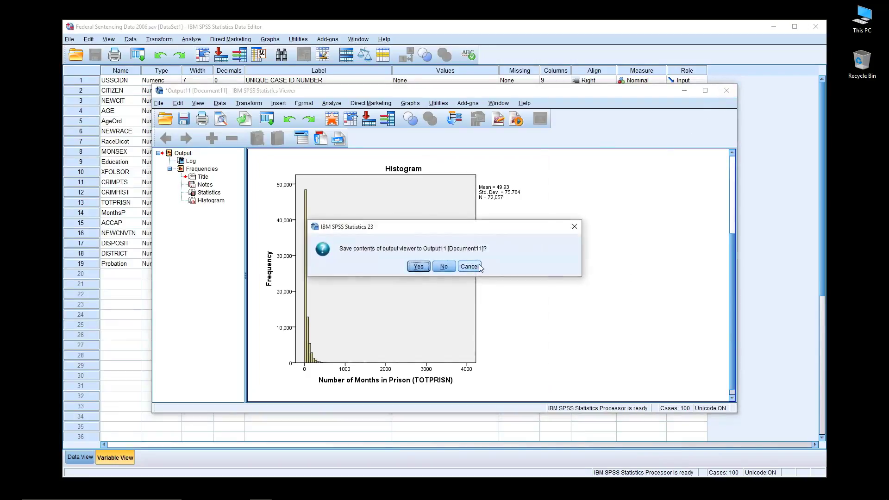
{"action": "left_click", "coordinate": [443, 267]}
In the Frequencies setup, replace Number of Months in Prison with DEFENDANT'S GENDER as the analysed variable.
{"action": "left_click", "coordinate": [191, 39]}
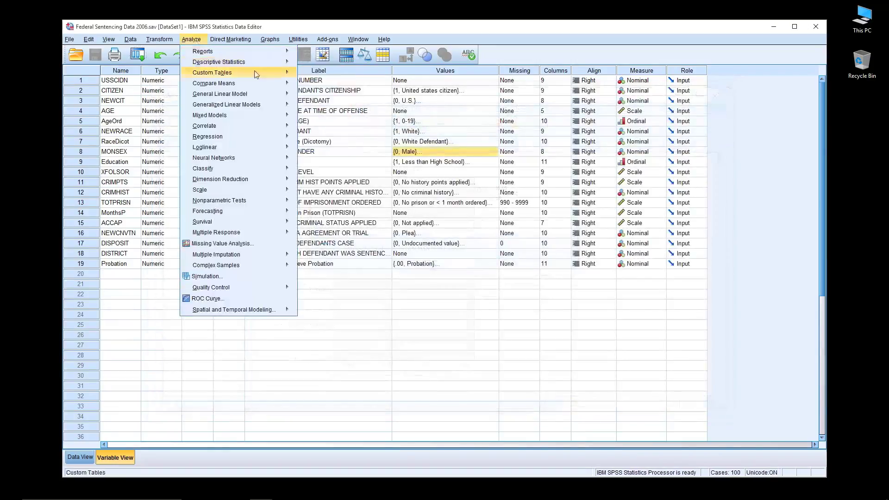
{"action": "left_click", "coordinate": [316, 62]}
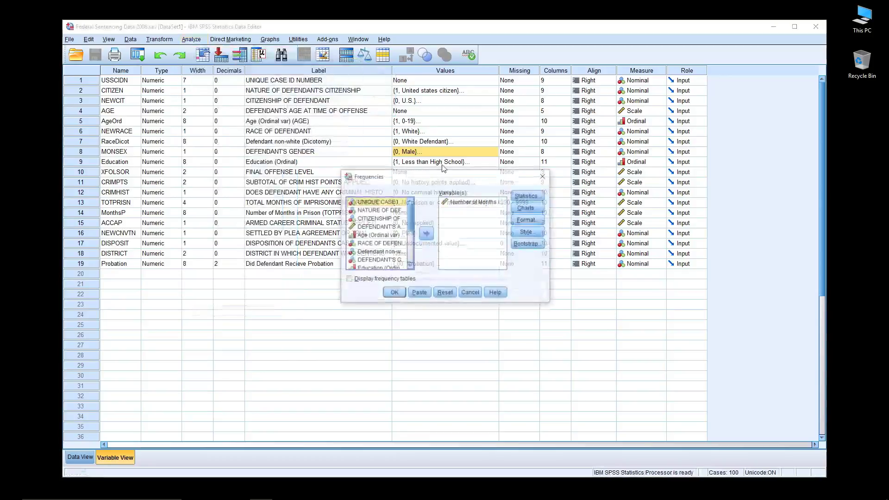
{"action": "left_click", "coordinate": [485, 203]}
{"action": "double_click", "coordinate": [480, 206]}
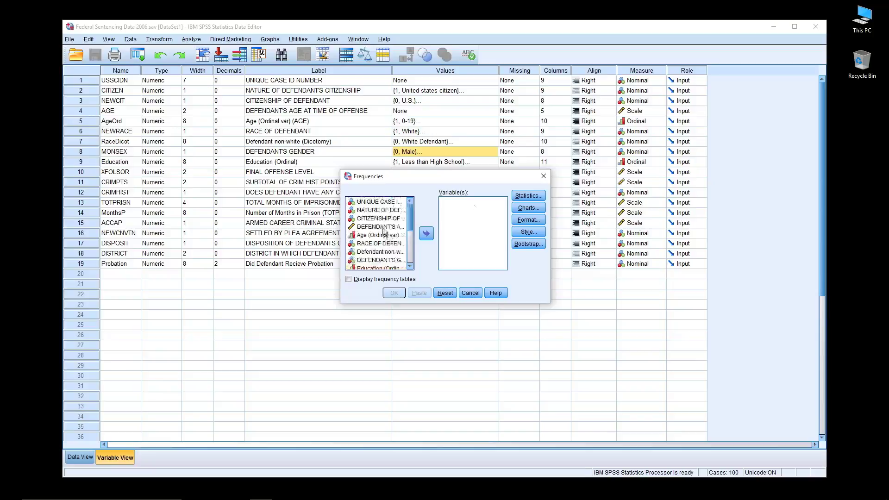
{"action": "left_click", "coordinate": [376, 243]}
{"action": "scroll", "coordinate": [369, 252], "scroll_direction": "down", "scroll_amount": 1}
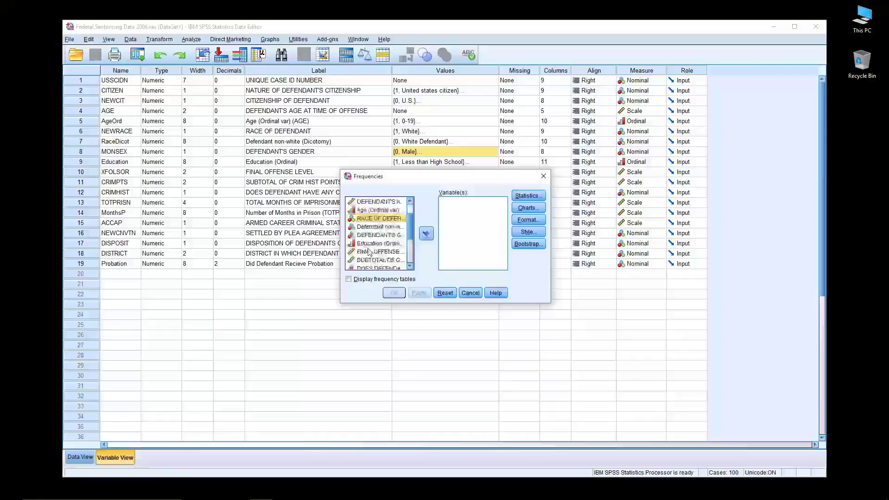
{"action": "left_click", "coordinate": [378, 235]}
{"action": "left_click", "coordinate": [426, 233]}
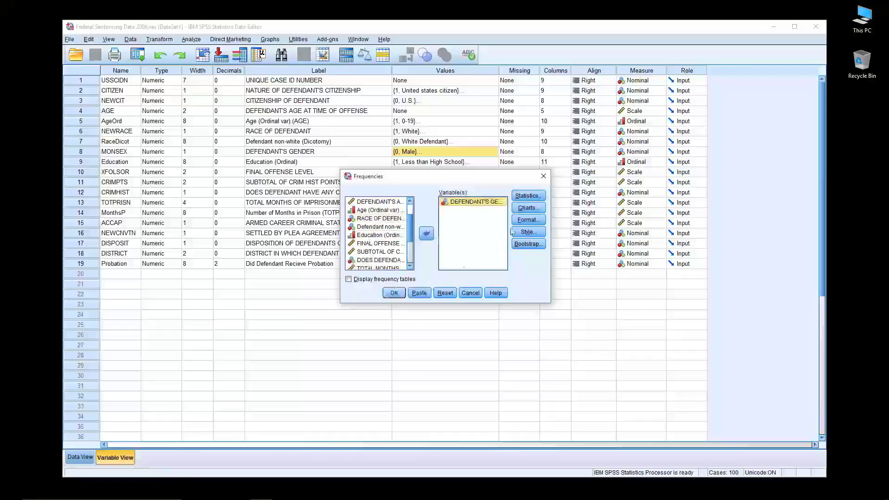
Switch the chart type to bar charts, run Frequencies for DEFENDANT'S GENDER, and close the output without saving.
{"action": "left_click", "coordinate": [528, 208]}
{"action": "left_click", "coordinate": [399, 216]}
{"action": "left_click", "coordinate": [415, 290]}
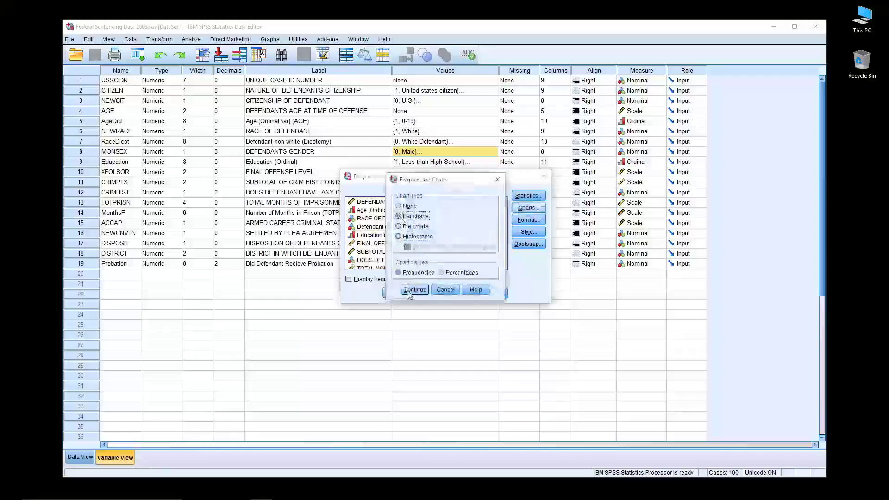
{"action": "left_click", "coordinate": [394, 293]}
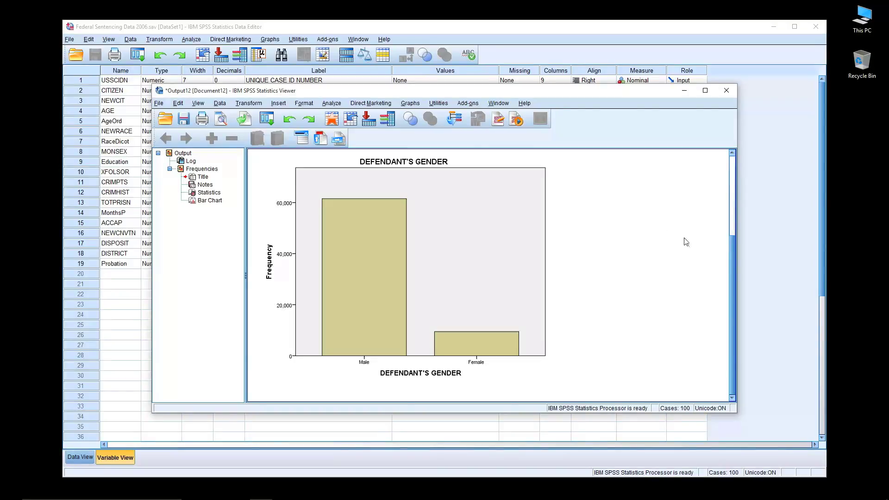
{"action": "left_click", "coordinate": [728, 94]}
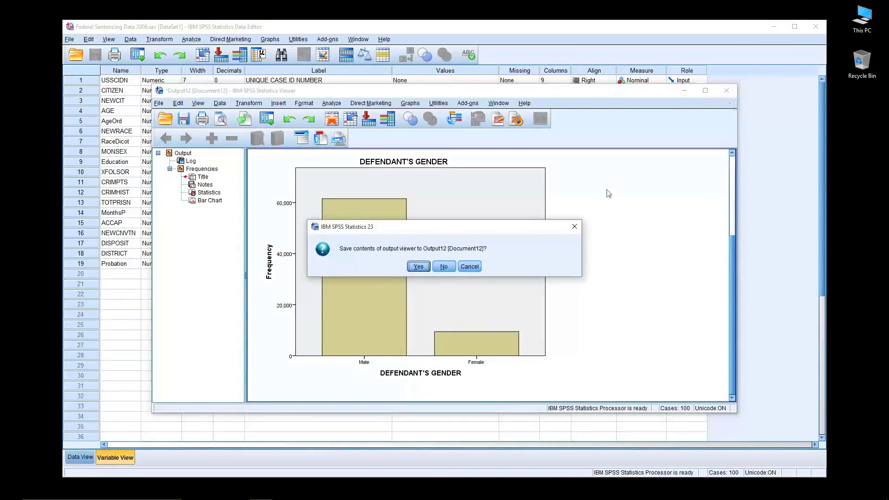
{"action": "left_click", "coordinate": [443, 267]}
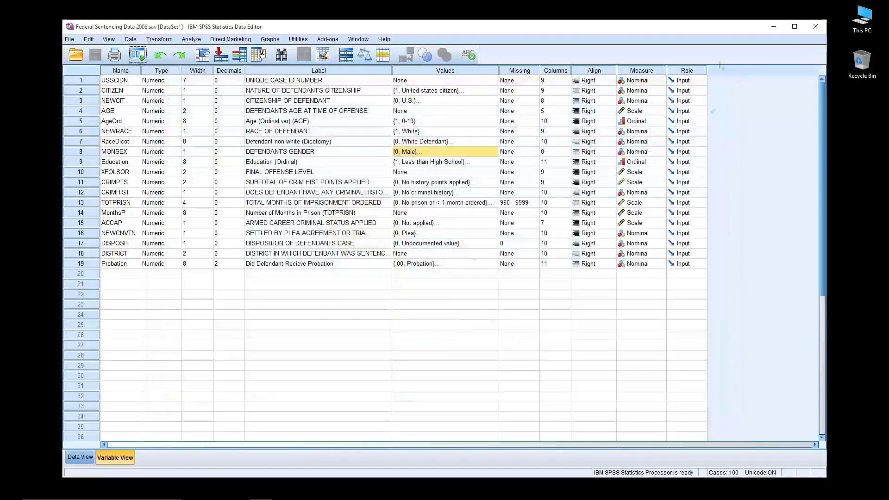